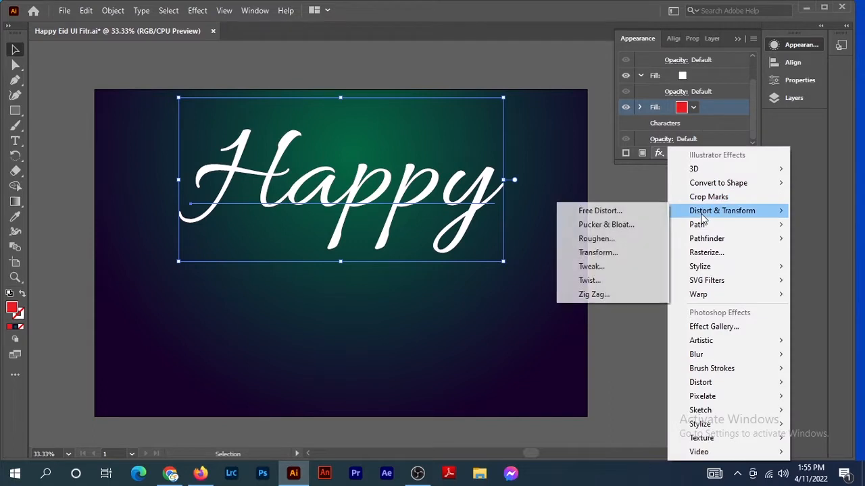
Step: Add a Transform effect to the red fill of the "Happy" text, moving it 1 px horizontally and 1 px vertically
click(612, 250)
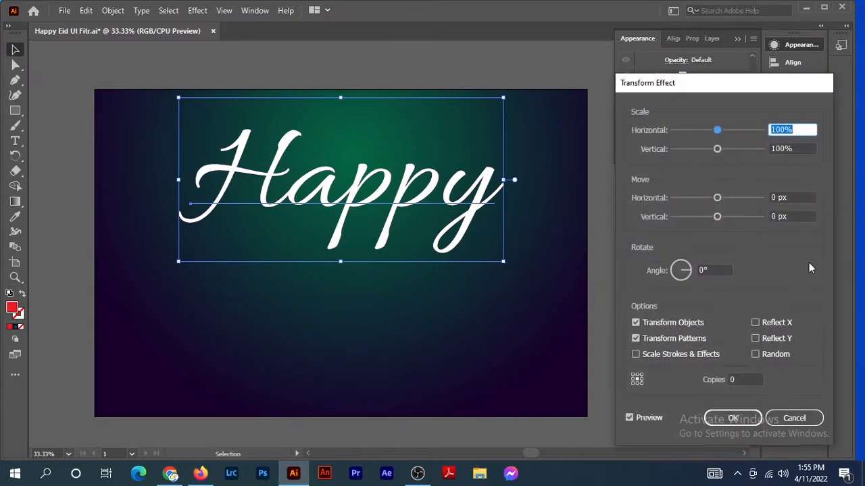
click(794, 198)
text(1)
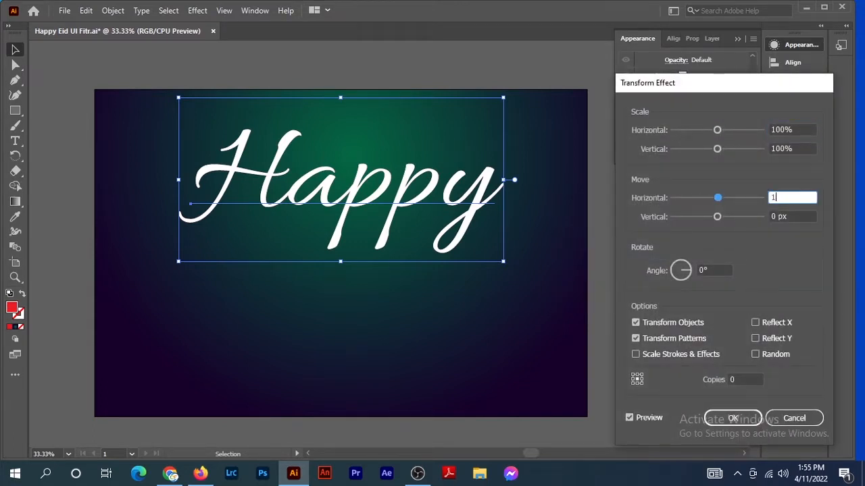
key(Tab)
text(1)
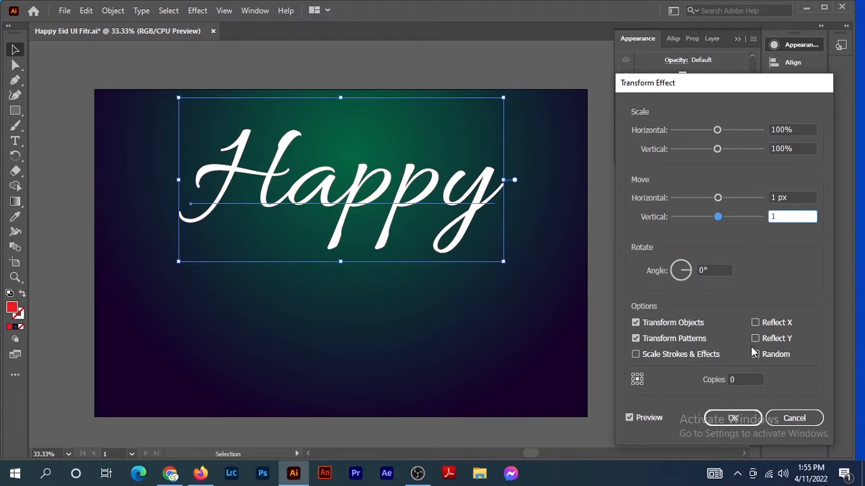
Step: Increase the red fill's Transform copies to form a short extrusion behind the white letters, and apply the effect
click(735, 379)
key(Up)
key(Up)
key(Up)
key(Up)
key(Up)
key(Up)
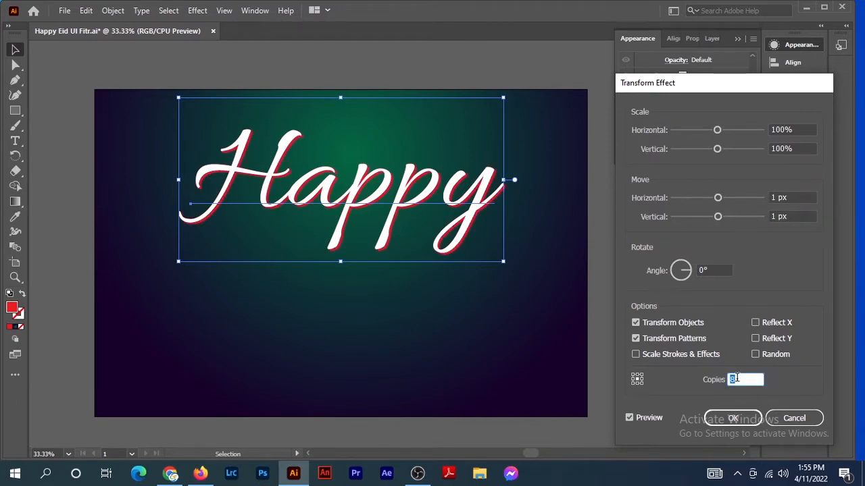
click(734, 421)
click(601, 324)
scroll(551, 317, down, 3)
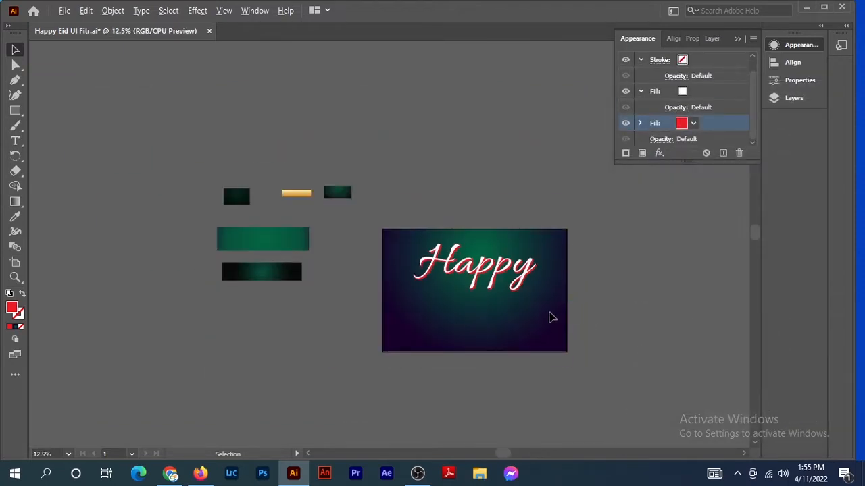
scroll(550, 317, up, 5)
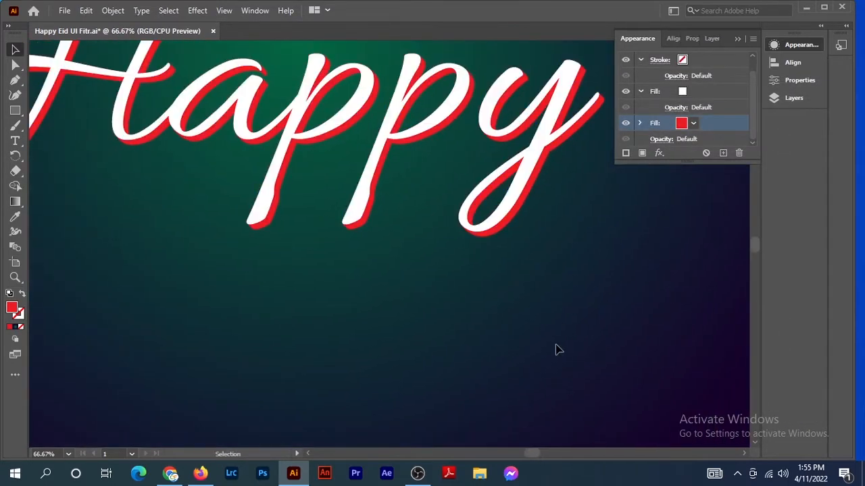
scroll(556, 346, down, 1)
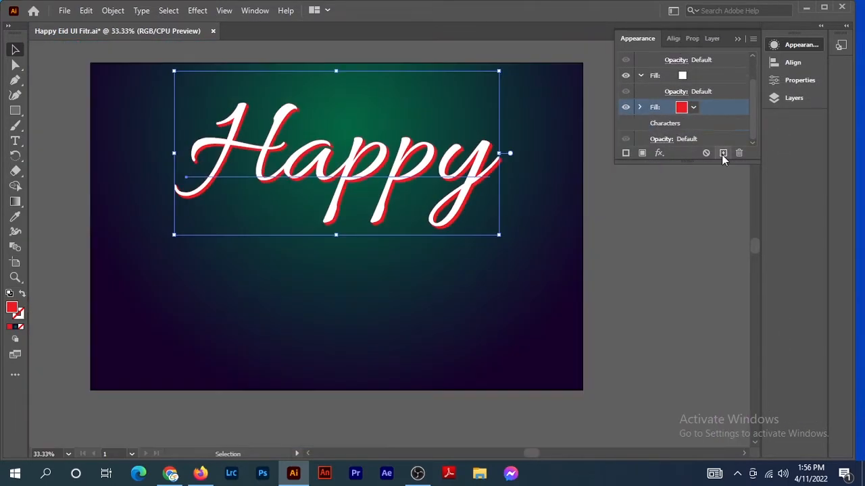
Step: Duplicate the red fill of the text and recolour the lower copy dark blue
click(723, 155)
click(701, 118)
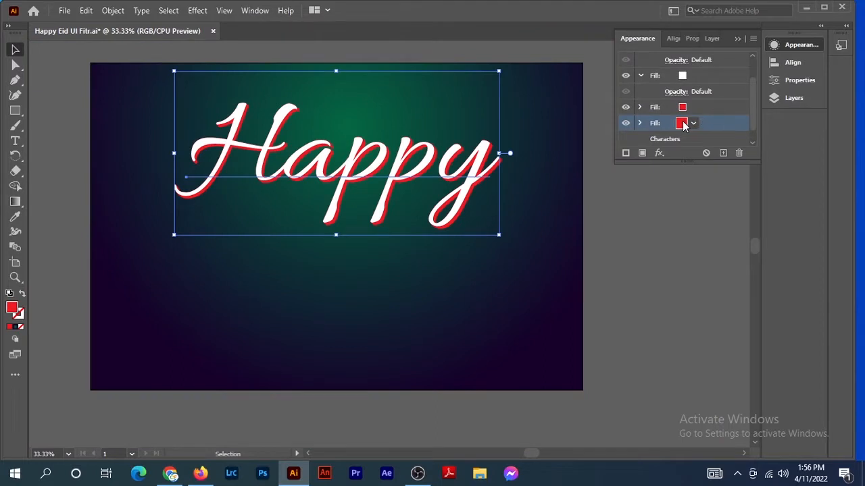
click(682, 123)
click(622, 146)
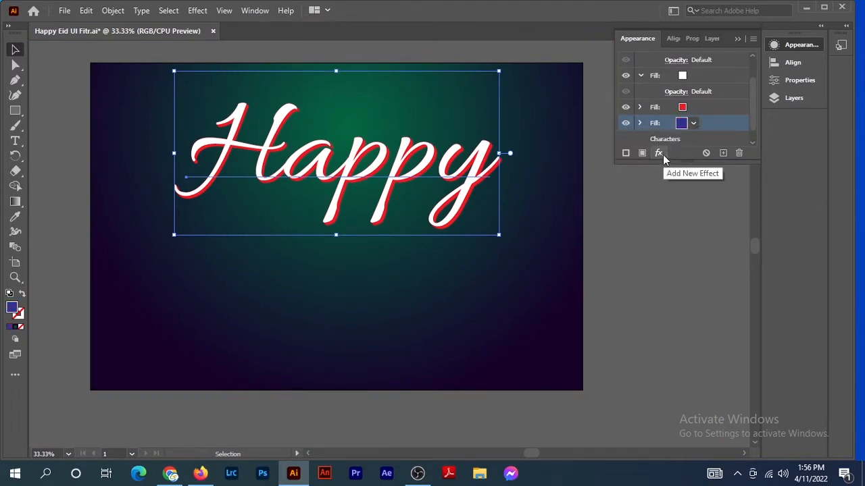
Step: Add an Offset Path effect to the dark blue fill with a 10 px offset and round joins
click(663, 155)
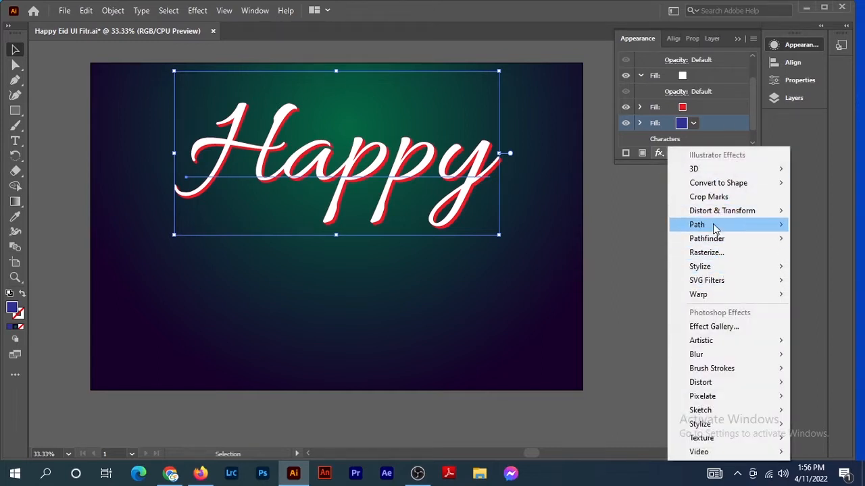
mouse_move(703, 225)
click(642, 228)
click(718, 245)
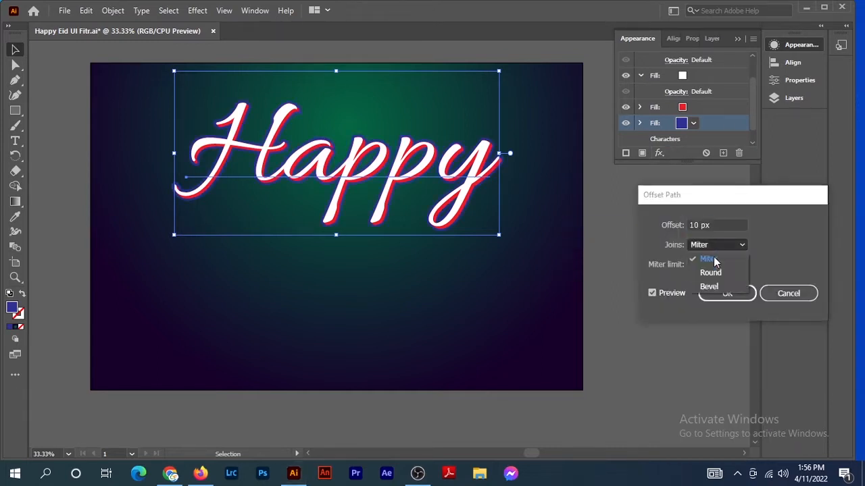
click(720, 274)
click(715, 225)
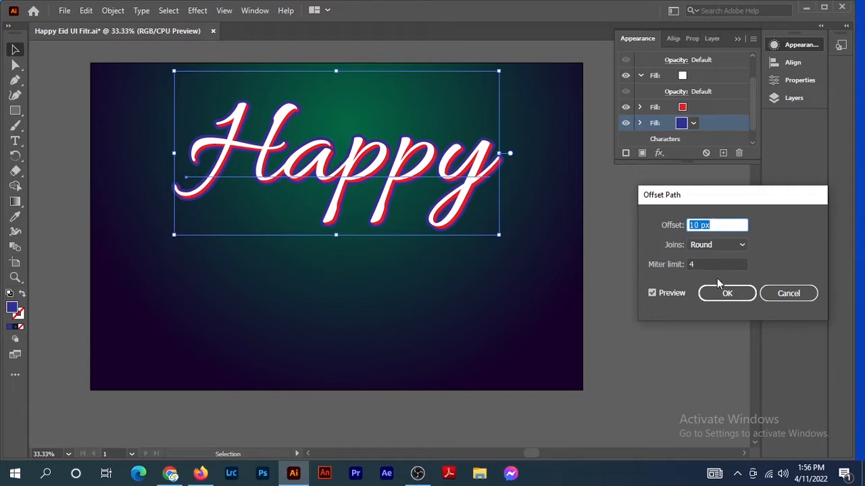
click(724, 294)
Step: Recolour the offset outline fill yellow
click(683, 125)
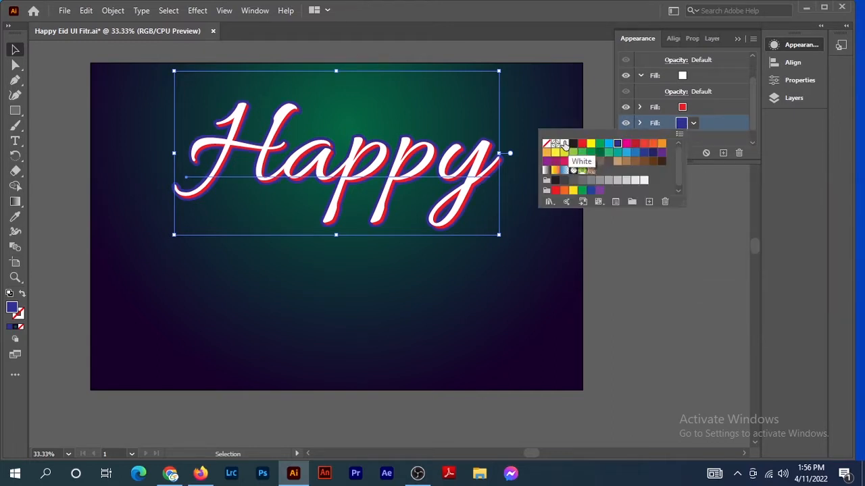
click(564, 144)
click(590, 144)
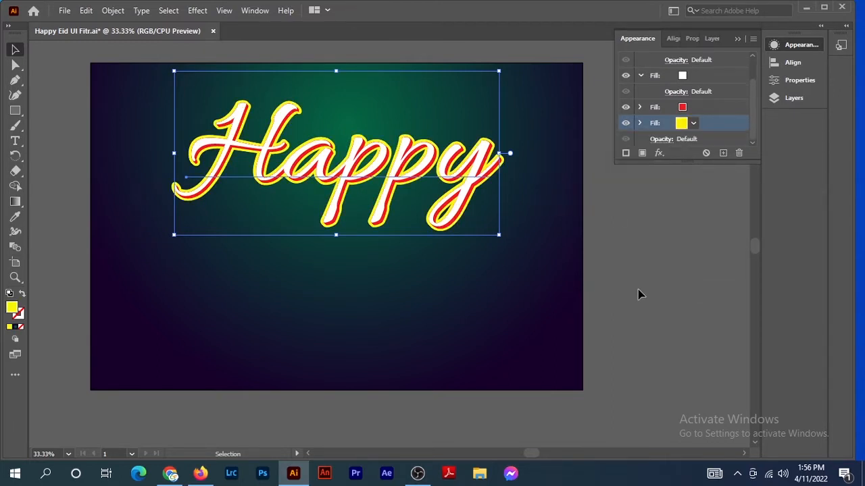
Step: Duplicate the yellow outline fill and recolour the upper copy light blue
click(609, 310)
scroll(609, 309, down, 1)
key(ctrl+1)
drag(654, 336, 456, 390)
scroll(542, 329, down, 1)
drag(582, 371, 563, 350)
key(ctrl+0)
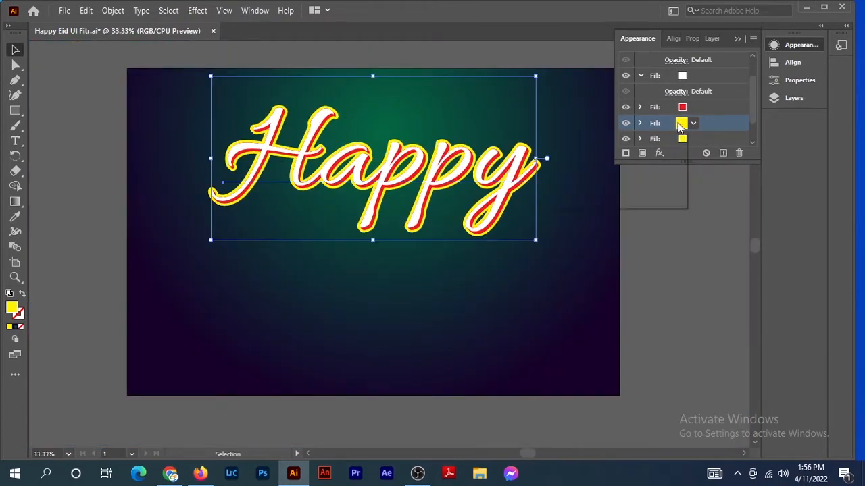
click(681, 123)
click(608, 143)
click(652, 281)
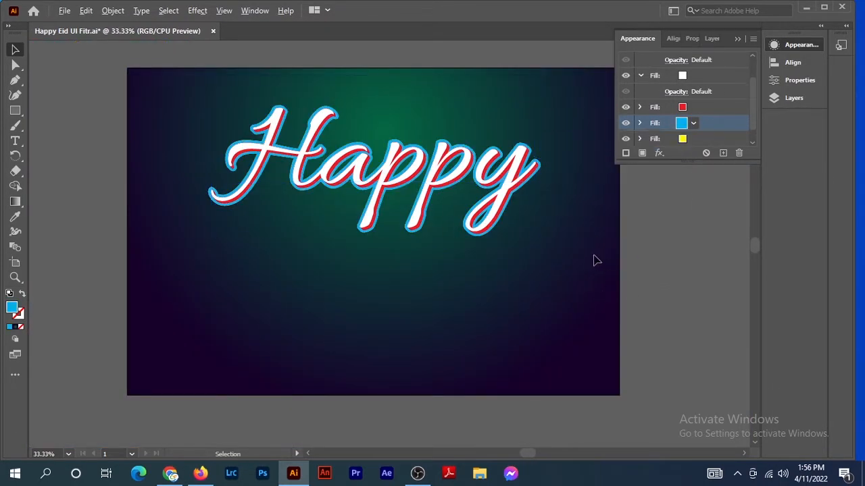
Step: Add a Transform effect to the bottom yellow fill of the text with horizontal and vertical moves of 1 px
scroll(594, 256, up, 1)
drag(590, 257, 623, 272)
click(500, 193)
click(702, 138)
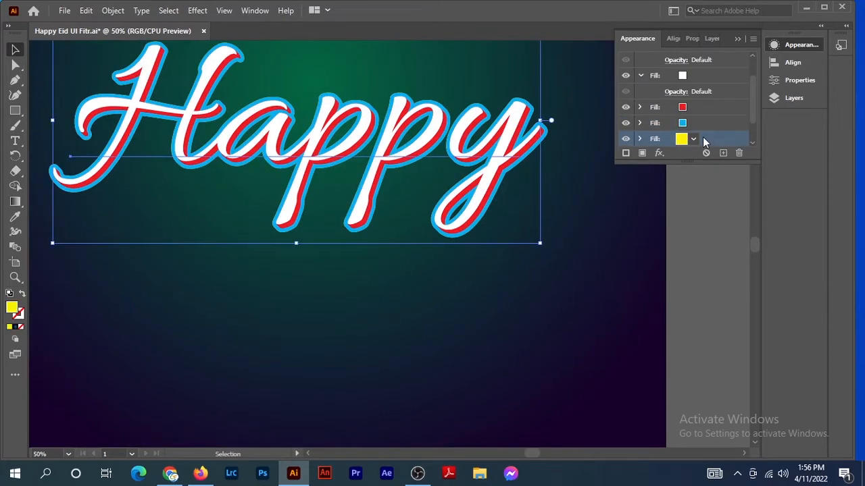
click(659, 152)
mouse_move(718, 213)
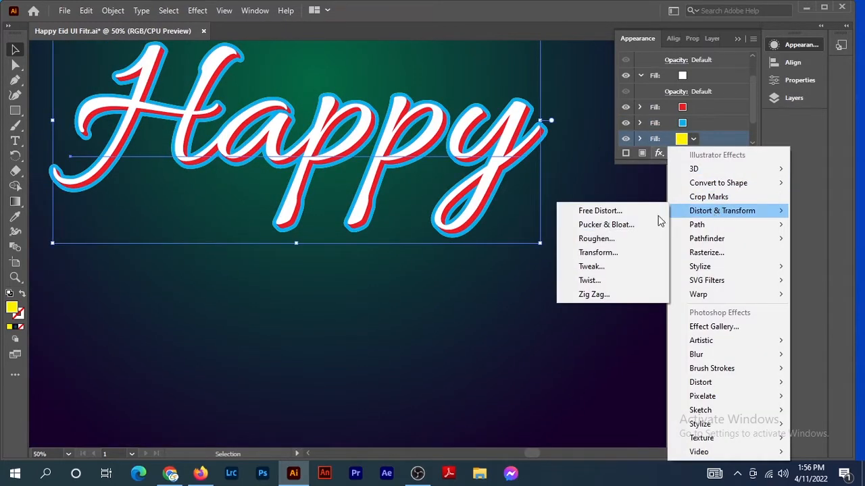
click(622, 253)
click(480, 262)
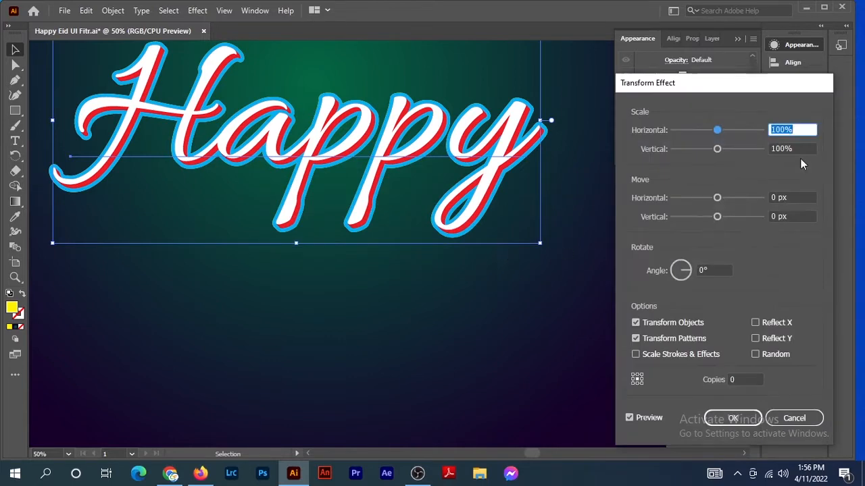
double_click(775, 196)
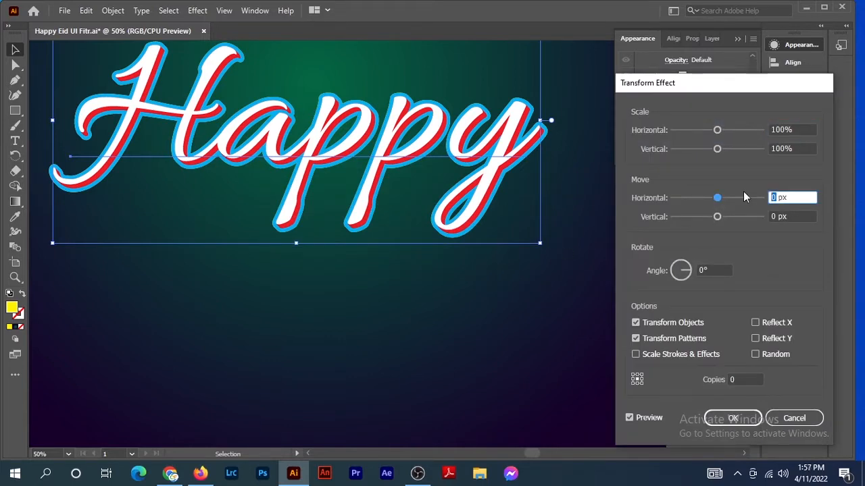
text(1)
double_click(776, 215)
text(1)
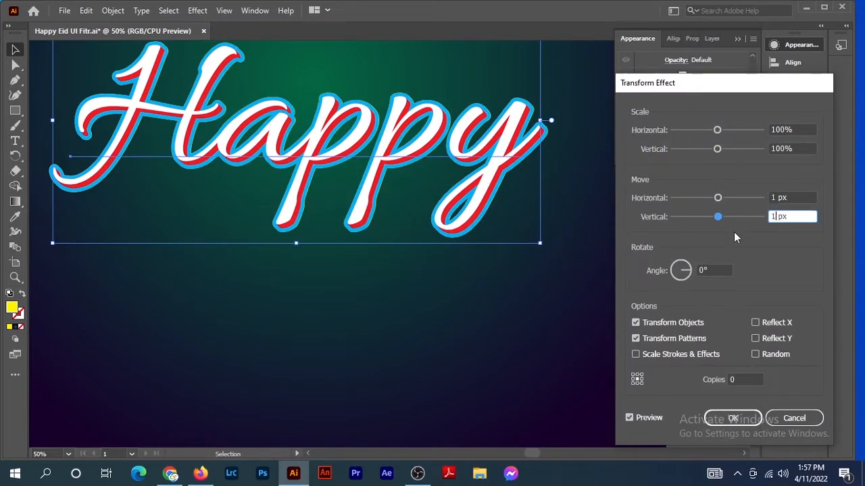
Step: Set the yellow fill's Transform effect to 15 copies, 99.8% horizontal scale and a -1 px horizontal move, and apply it
double_click(734, 379)
text(10)
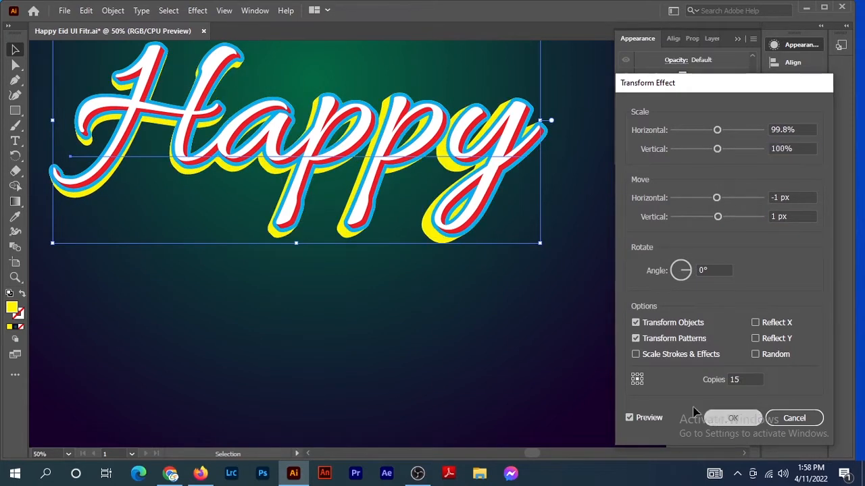
key(Return)
Step: Add a Drop Shadow to the yellow fill in Multiply mode at 75% opacity, with X offset 0 px, Y offset 7 px and blur 10 px
scroll(631, 340, down, 3)
scroll(627, 321, up, 4)
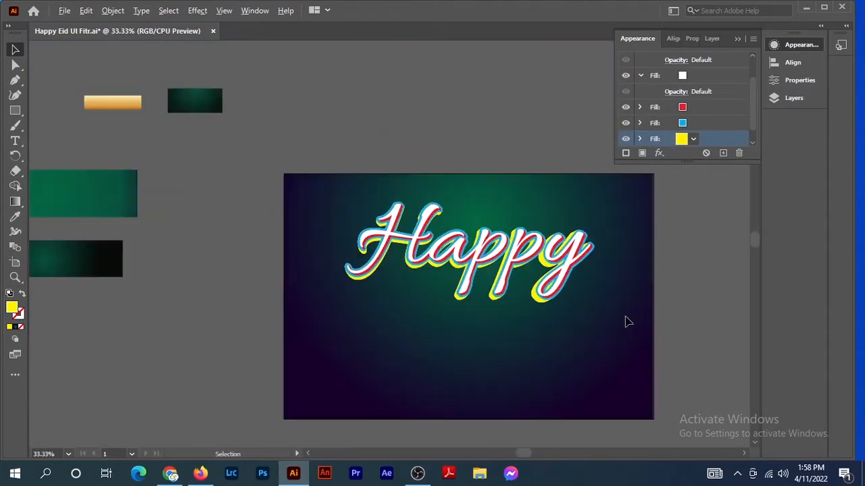
drag(568, 291, 641, 305)
scroll(641, 304, down, 1)
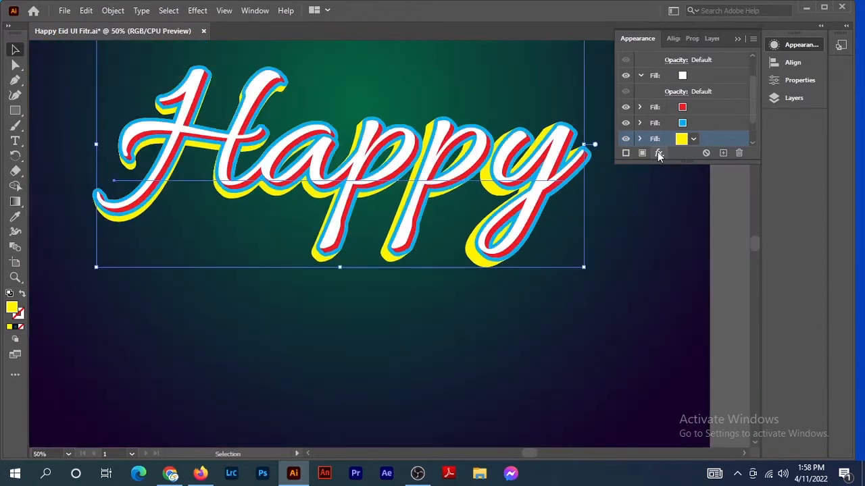
click(659, 153)
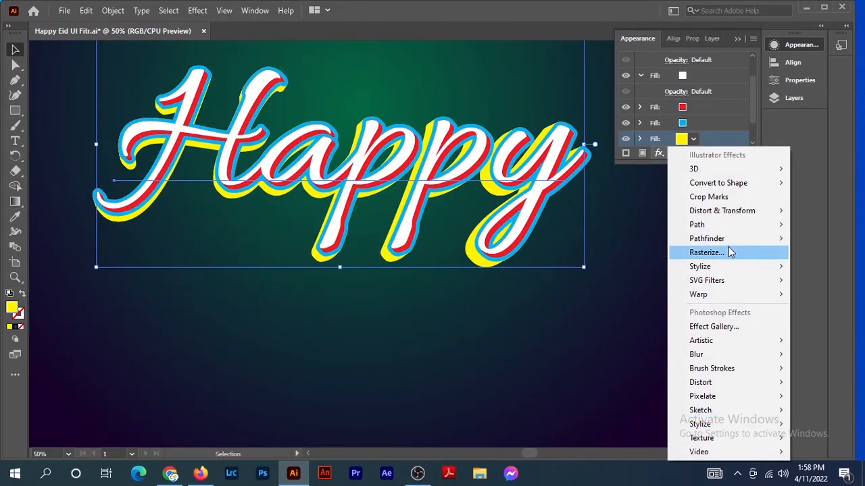
mouse_move(725, 266)
click(631, 270)
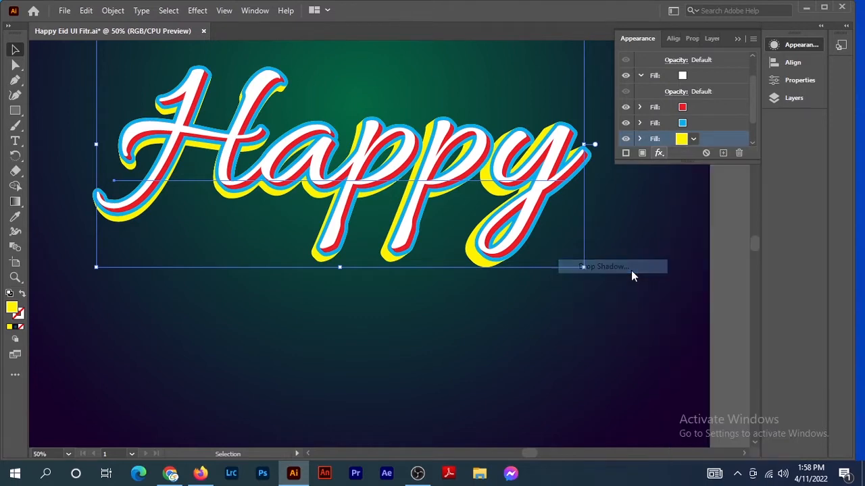
click(566, 324)
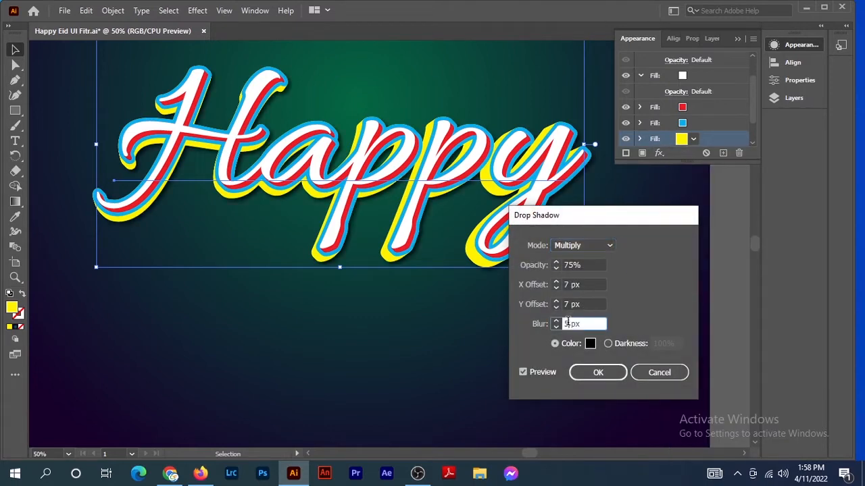
double_click(569, 284)
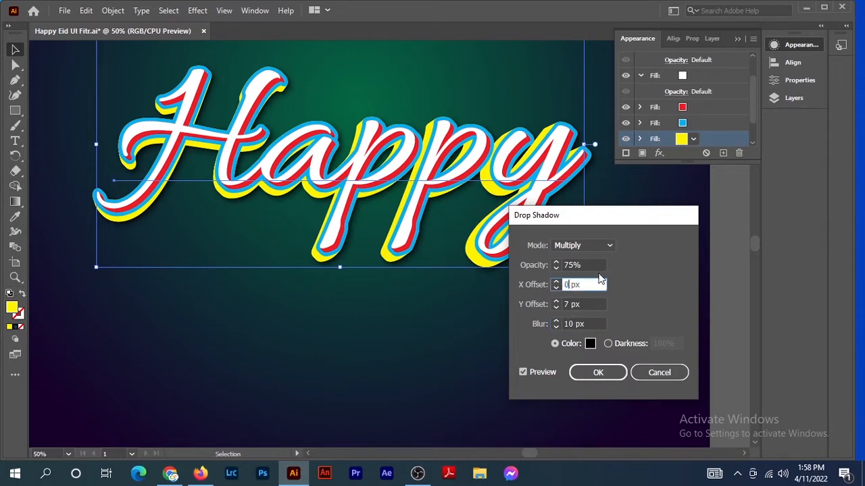
click(595, 261)
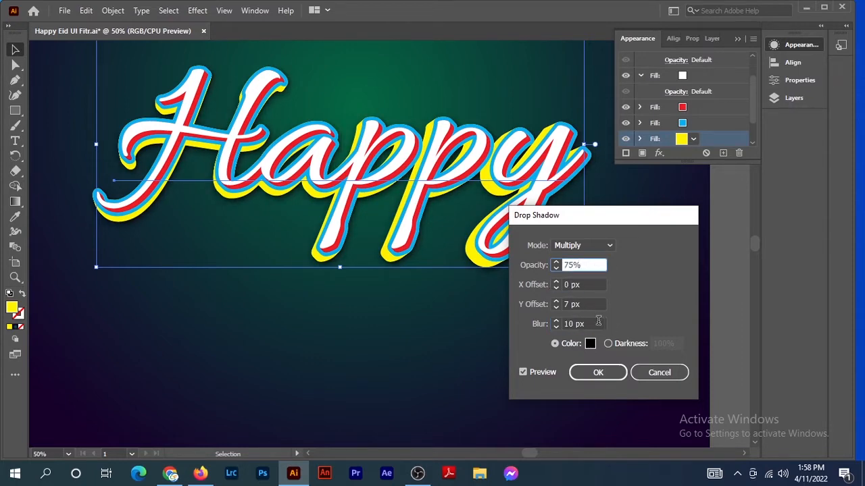
click(608, 374)
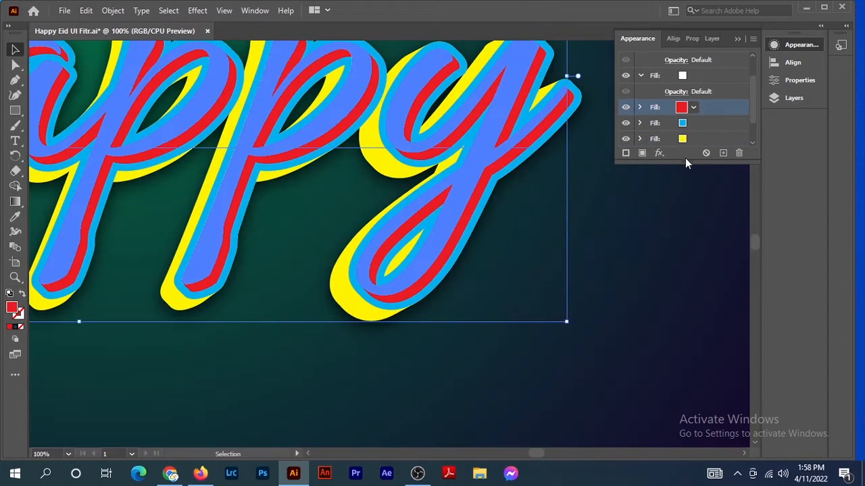
Step: Add a Drop Shadow to the red fill in Multiply mode at 75% opacity, with X offset 0 px, Y offset 2 px and blur 3 px
click(660, 154)
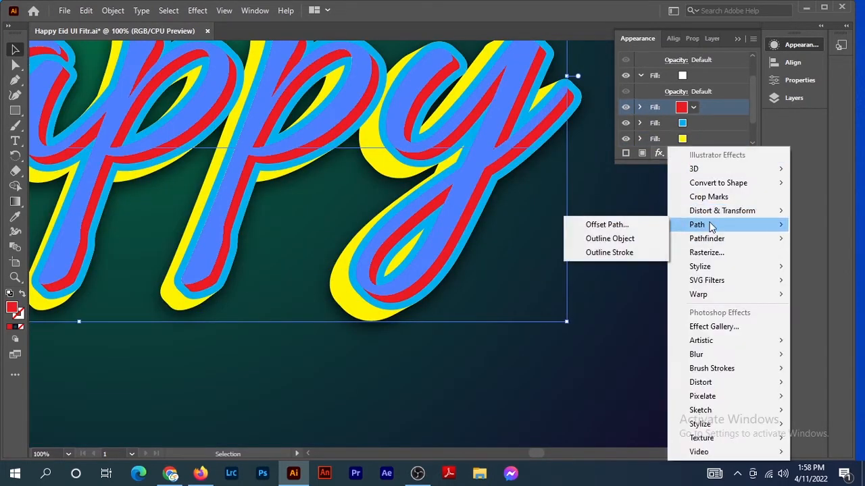
mouse_move(703, 266)
click(649, 266)
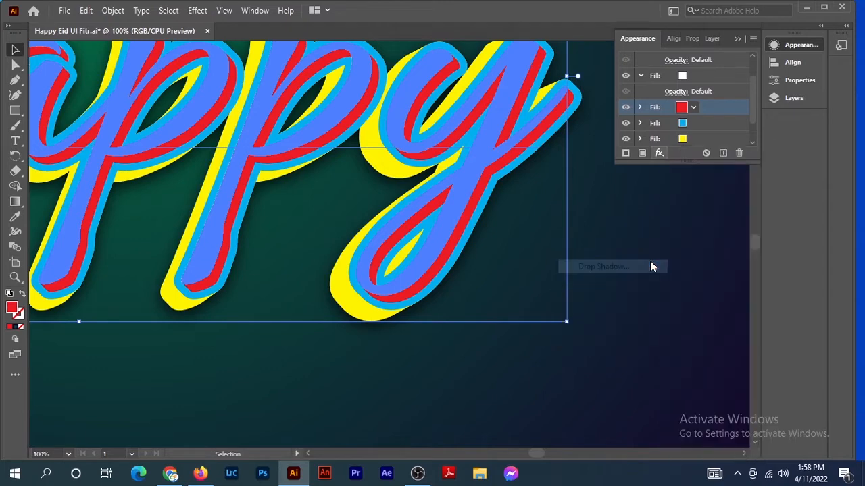
click(568, 305)
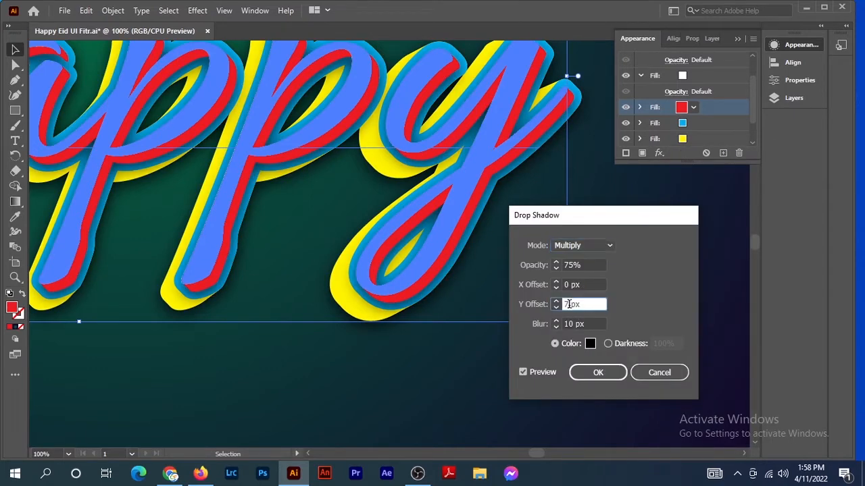
key(Down)
key(Down)
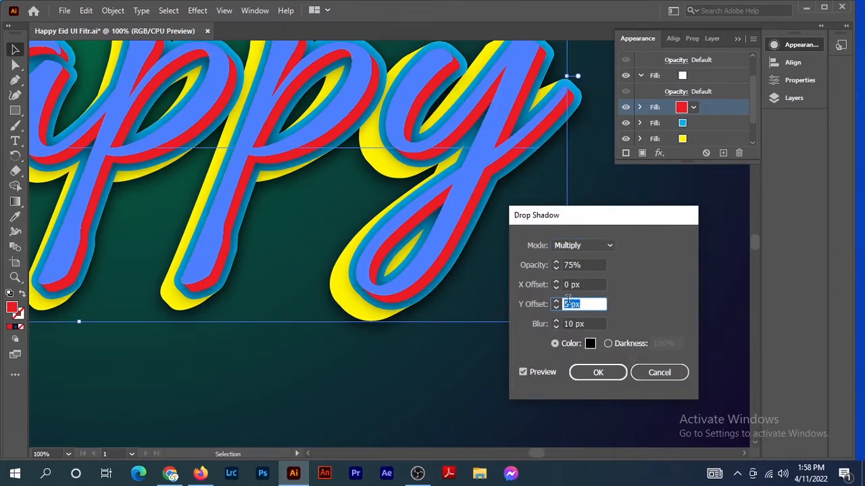
key(Down)
key(Down)
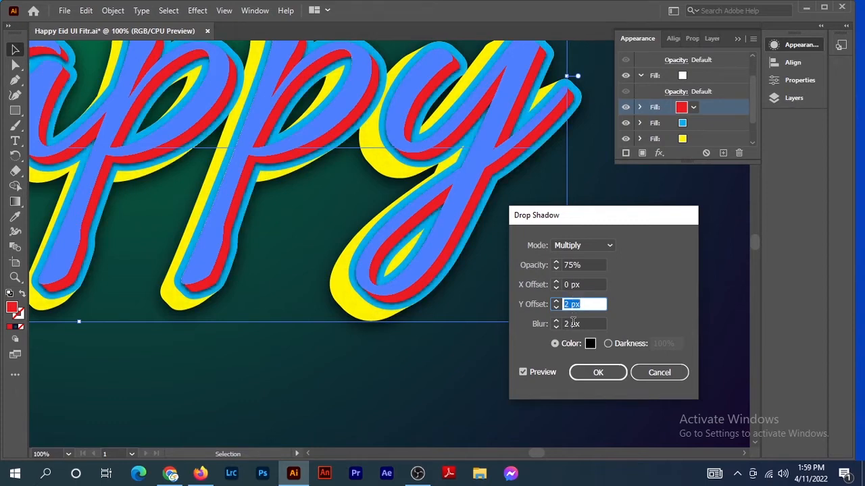
click(570, 323)
key(Up)
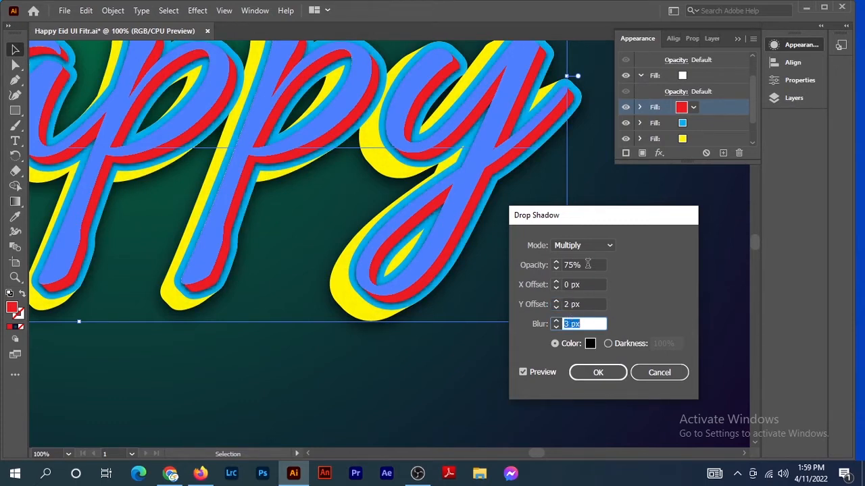
click(597, 372)
Step: Recolour the text's bottom yellow fill with the dark green gradient sampled from the small swatch rectangle above the artboard
key(ctrl+minus)
key(ctrl+minus)
key(ctrl+minus)
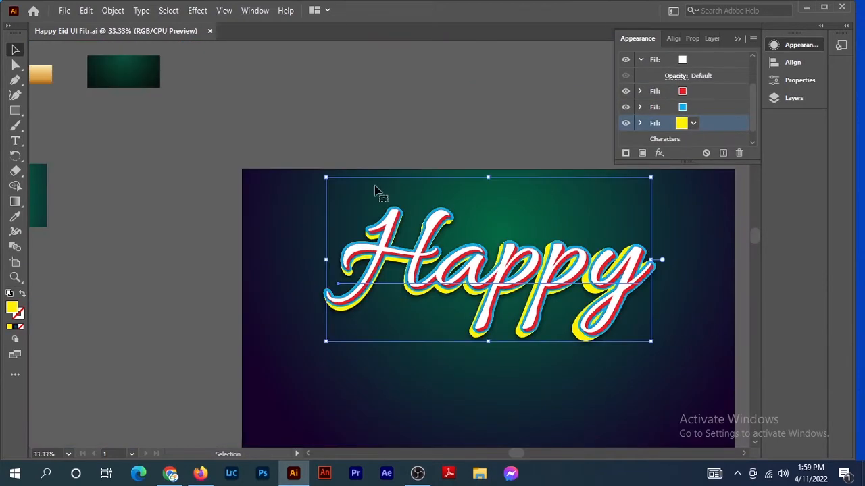
key(i)
click(124, 74)
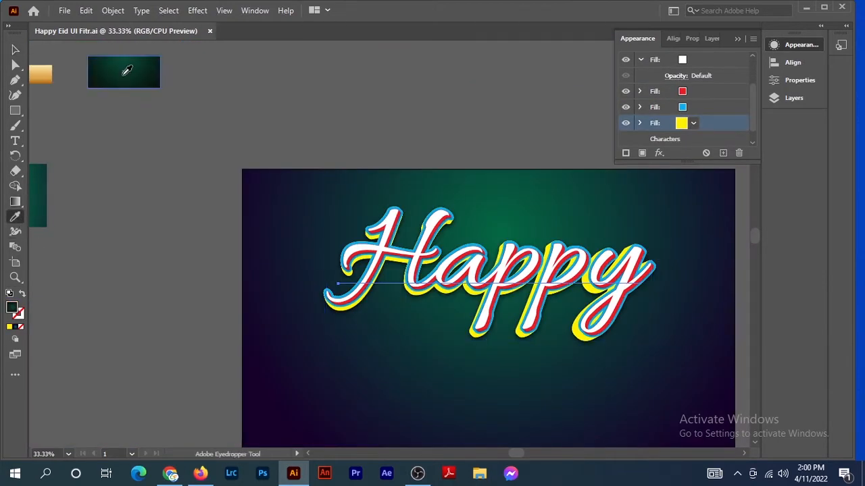
key(v)
Step: Recolour the text's white fill with the sampled gold gradient and make the gradient run vertically from light to dark
key(ctrl+minus)
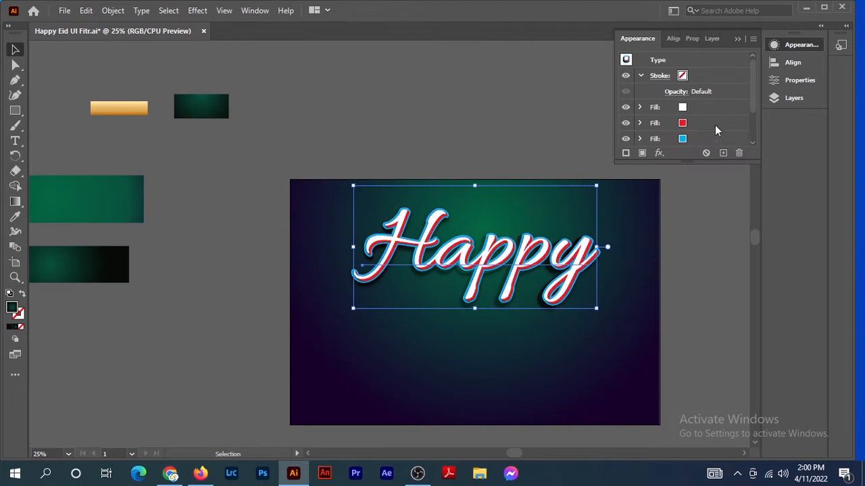
click(690, 112)
click(15, 216)
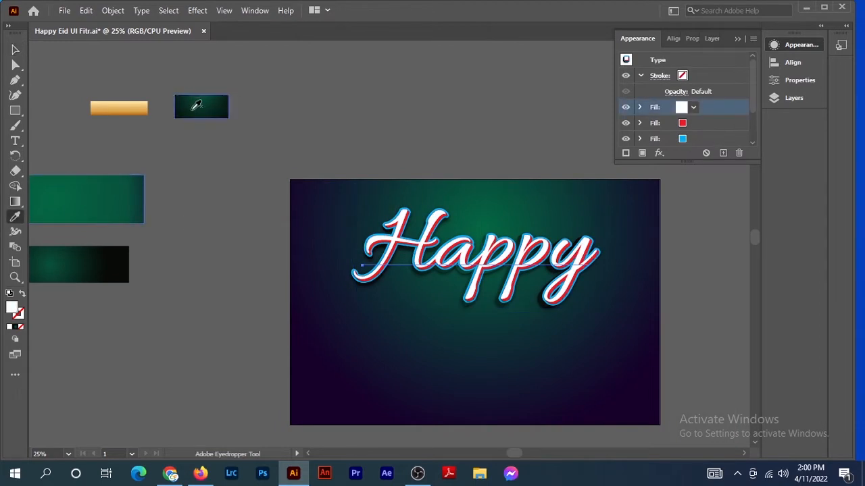
click(124, 103)
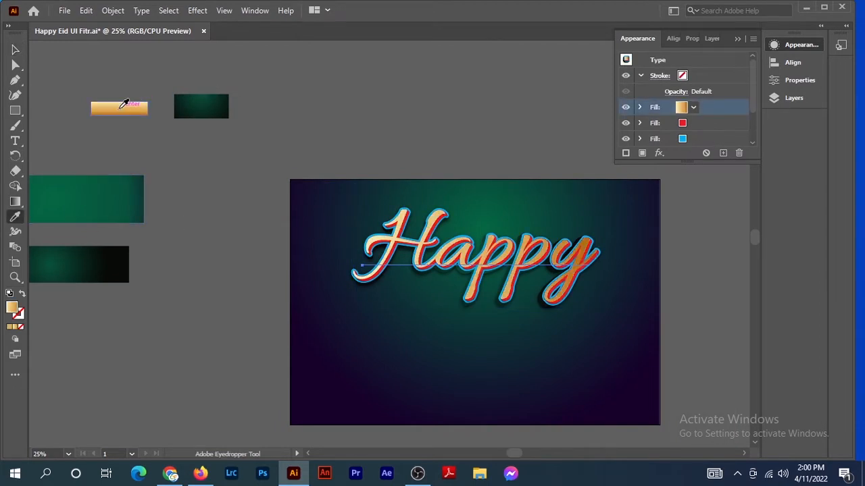
key(g)
key(ctrl+plus)
click(15, 50)
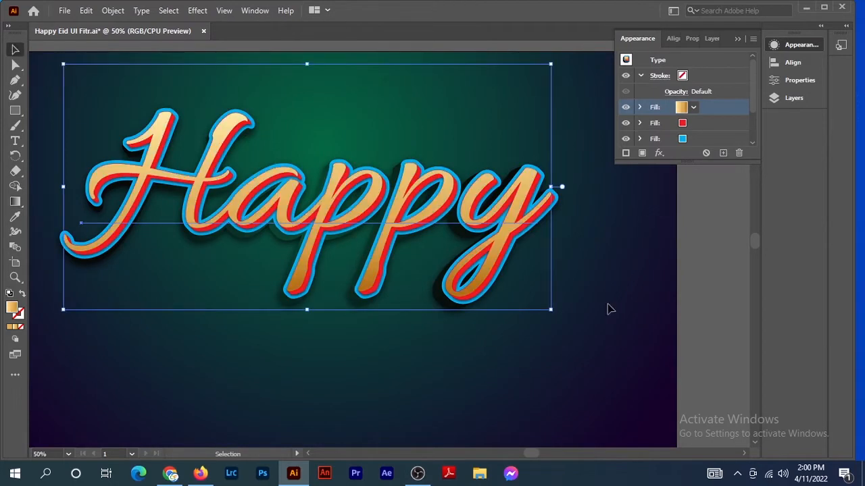
Step: Recolour the text's red fill with the gold gradient sampled from the rectangle above the artboard, and deselect the text
click(635, 305)
key(ctrl+minus)
key(ctrl+minus)
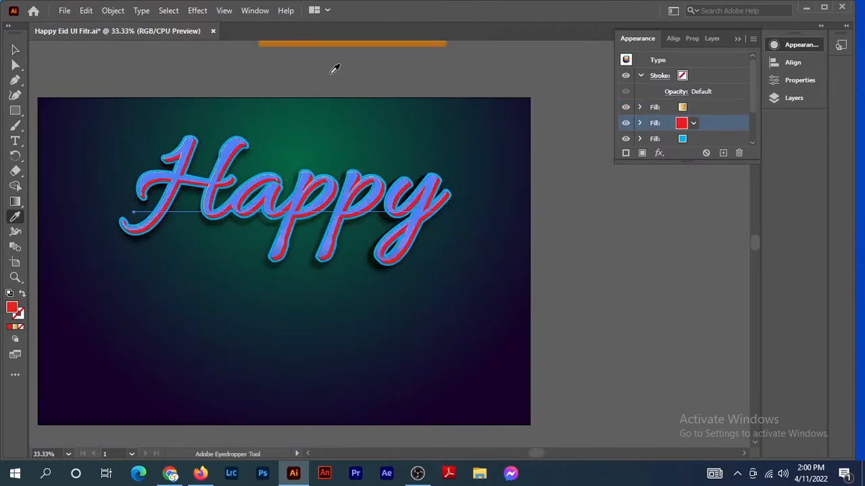
click(368, 44)
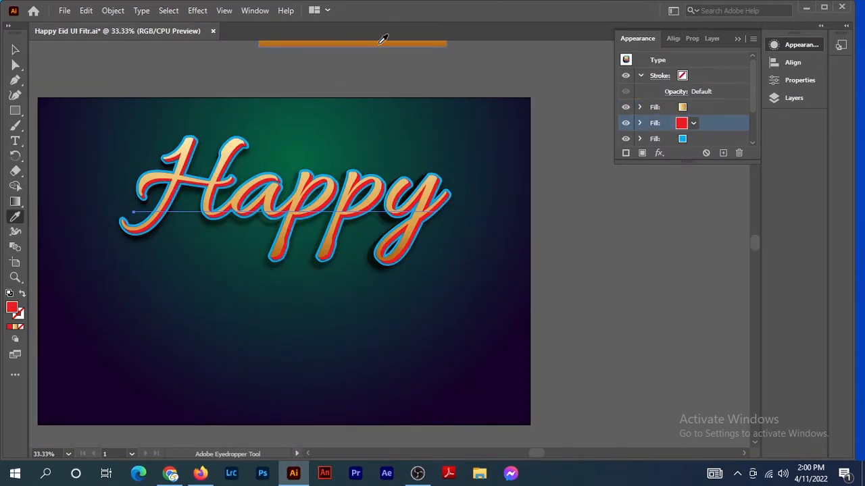
click(15, 49)
click(120, 77)
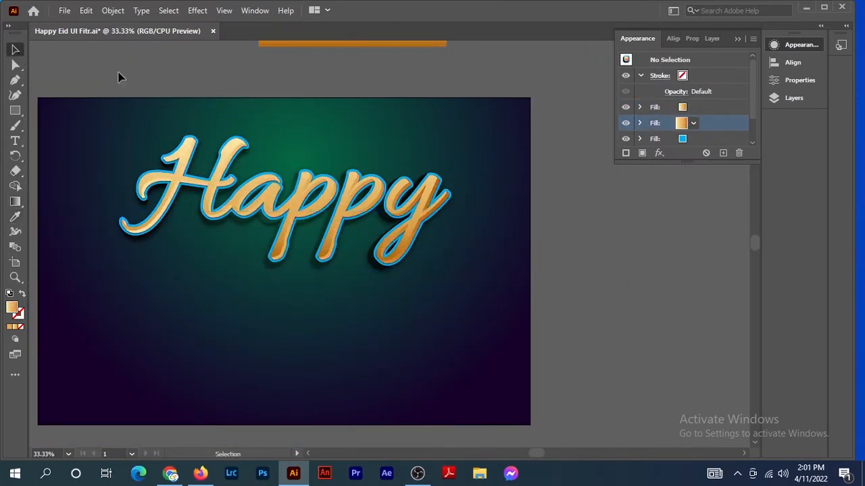
Step: Add an Inner Glow to the top gold fill in Screen mode with a yellow colour, 75% opacity, 5 px blur and Edge source
click(658, 152)
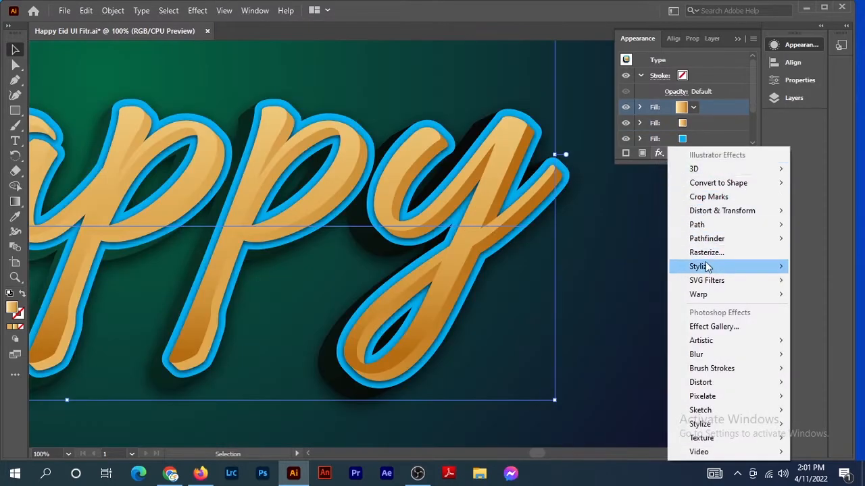
mouse_move(706, 268)
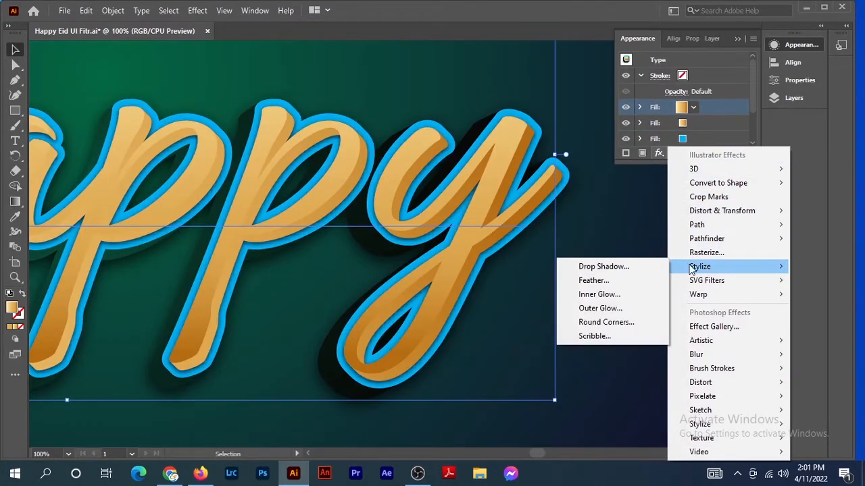
click(616, 295)
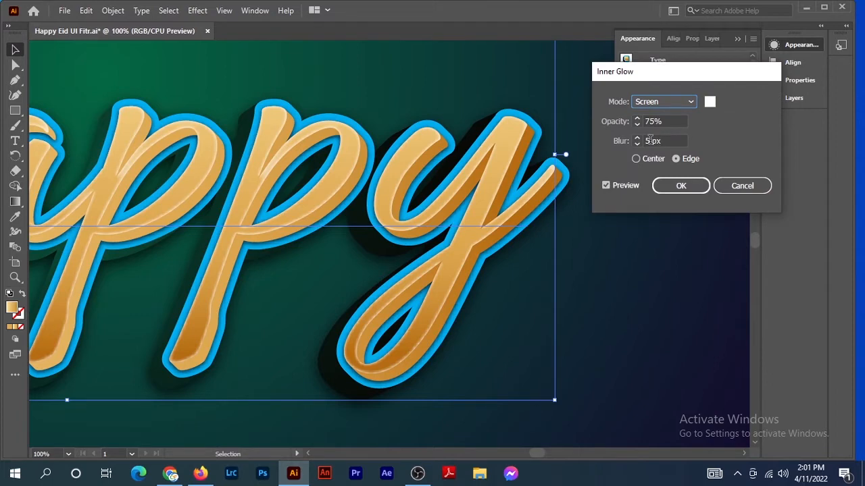
click(649, 140)
click(709, 101)
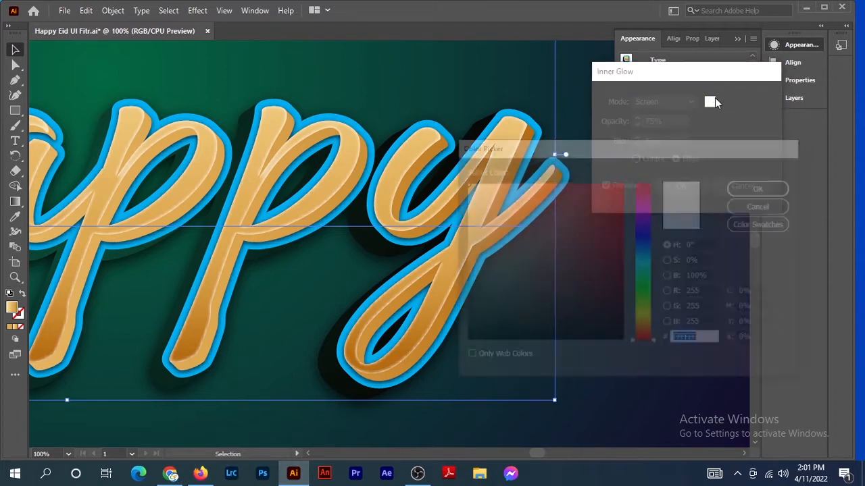
click(647, 316)
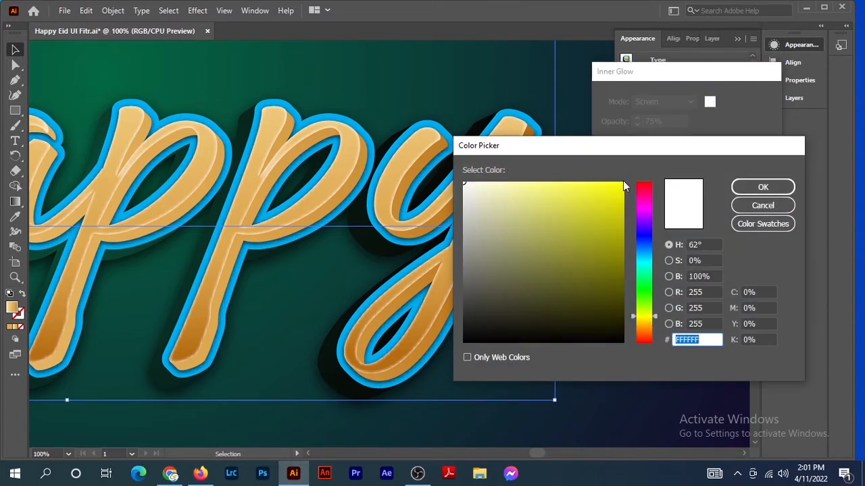
click(621, 183)
click(767, 187)
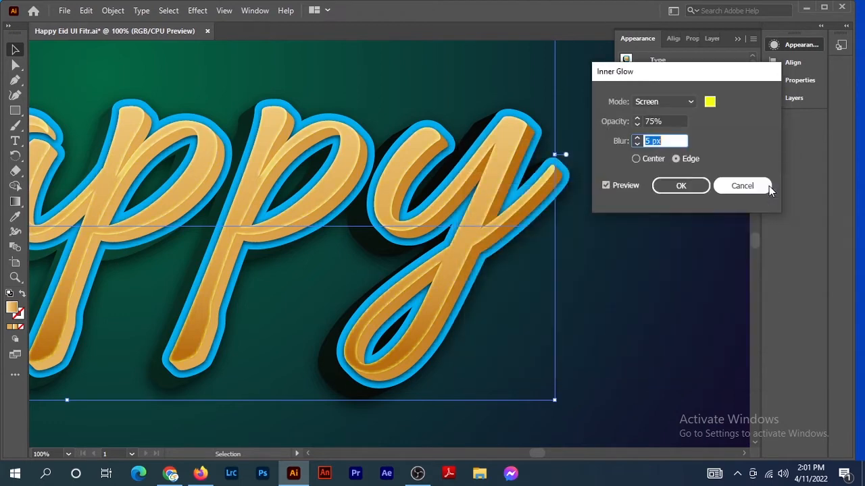
click(684, 187)
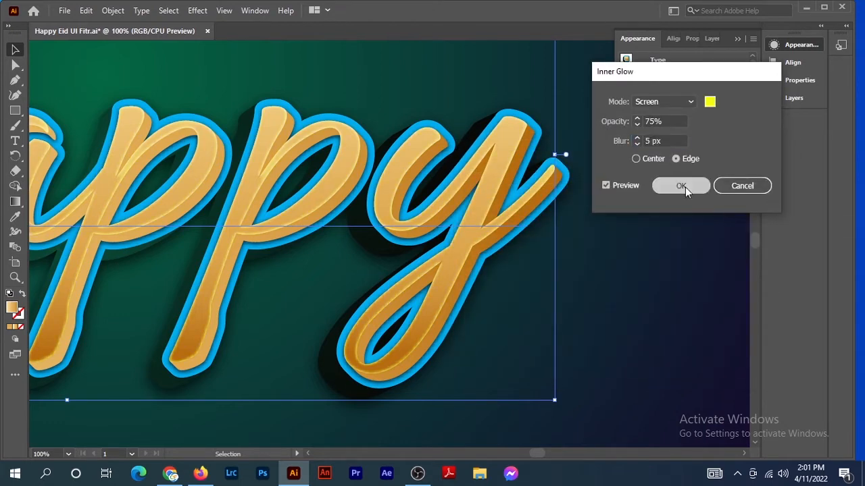
click(672, 278)
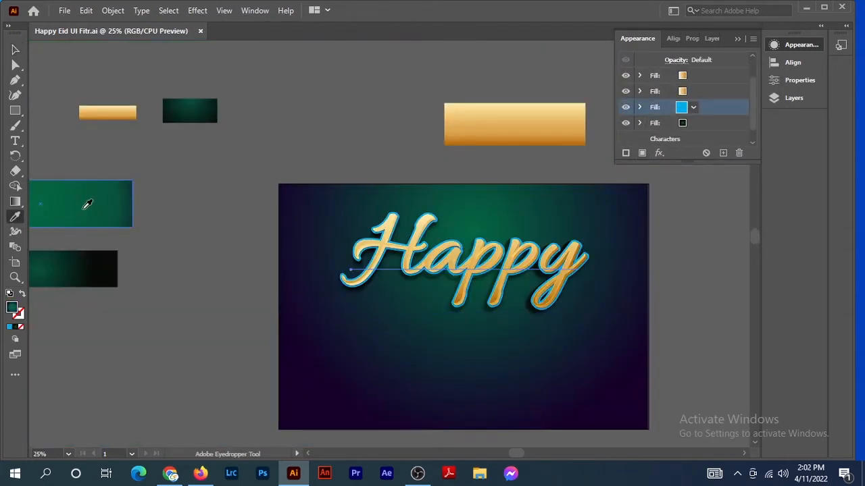
Step: Recolour the light blue fill with the sampled green gradient, setting its end stop to bright green 00CD2A
click(85, 202)
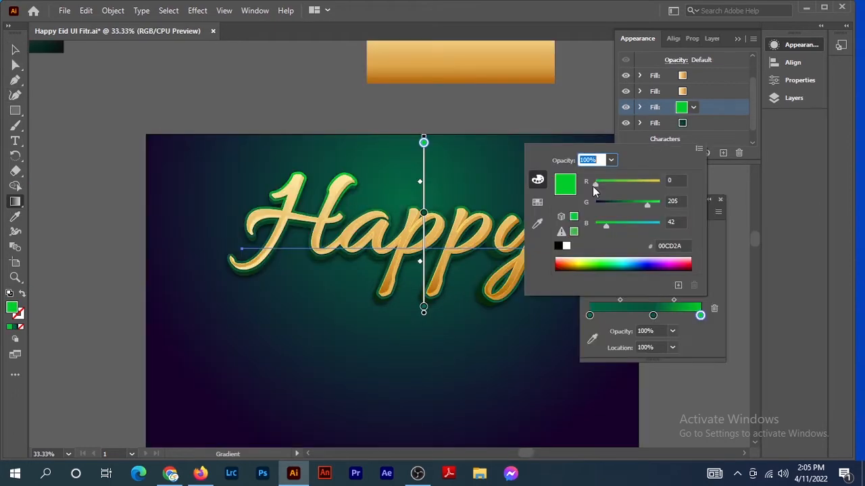
key(Return)
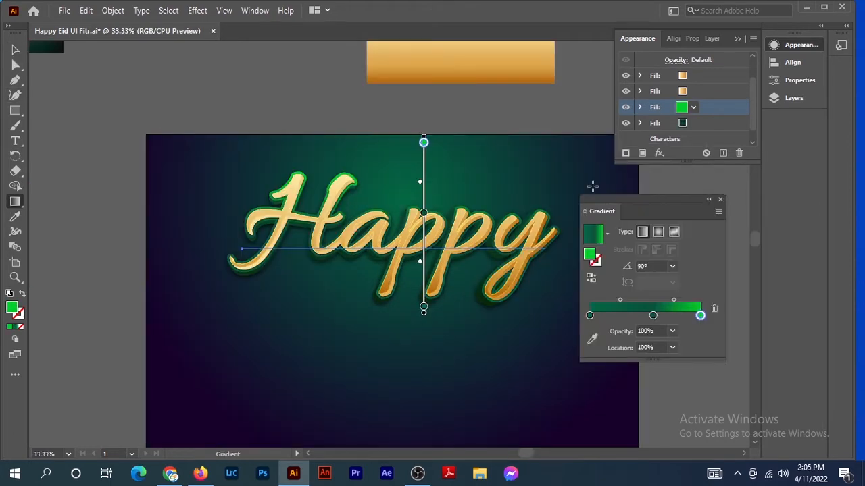
click(720, 200)
click(15, 49)
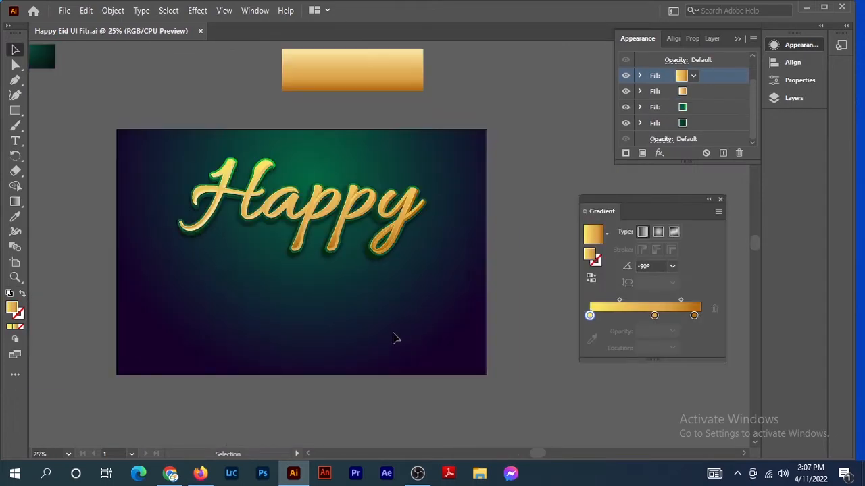
Step: Duplicate the "Happy" text directly below the original and change the copy's wording to "ul fitr"
click(390, 235)
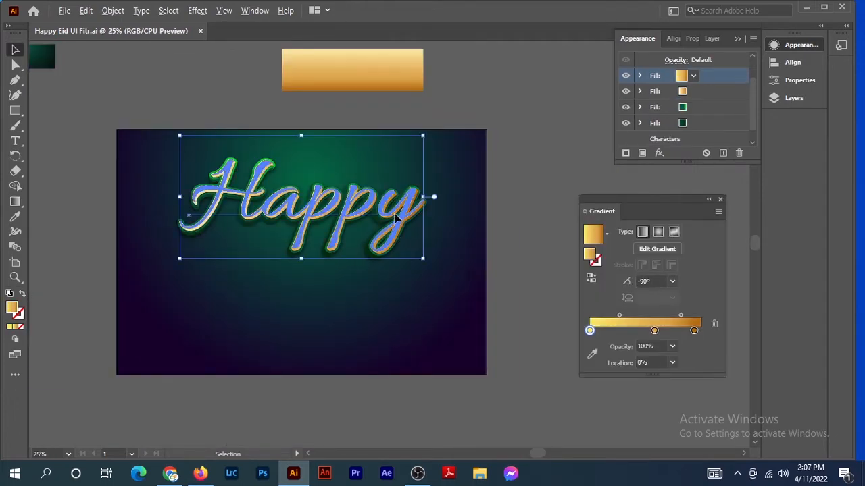
drag(396, 216, 406, 310)
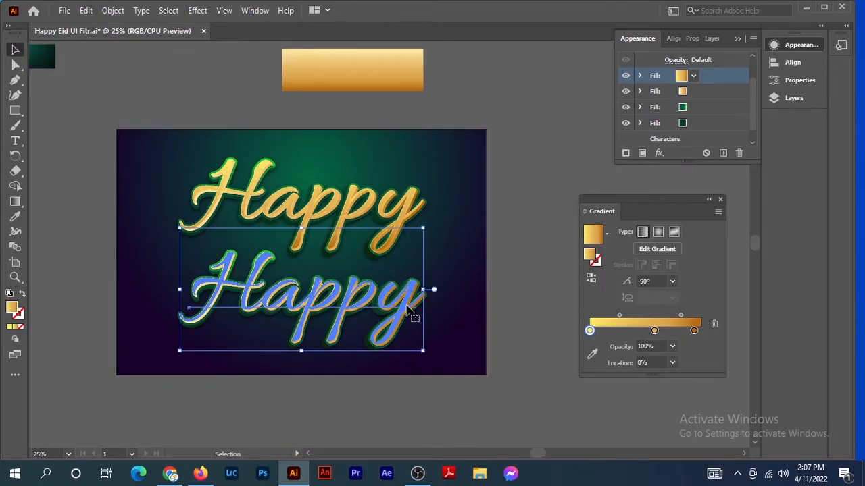
double_click(407, 309)
key(ctrl+a)
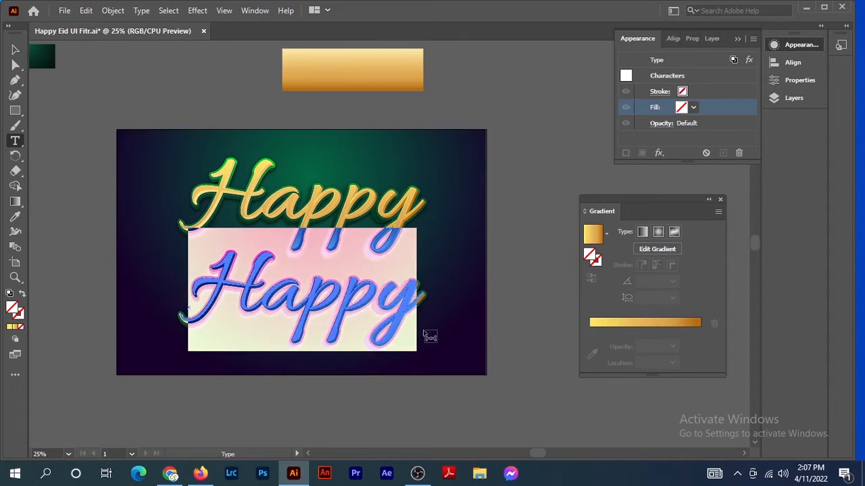
text(U)
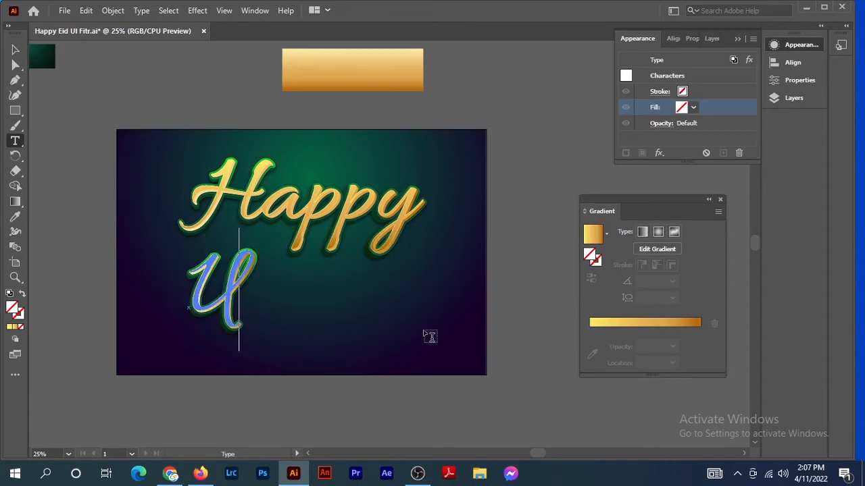
text(l fitr)
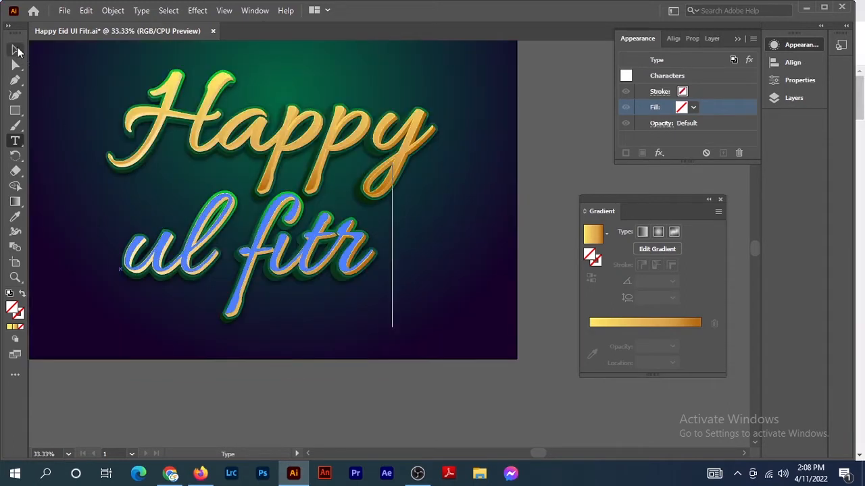
key(Escape)
click(377, 405)
key(ctrl+minus)
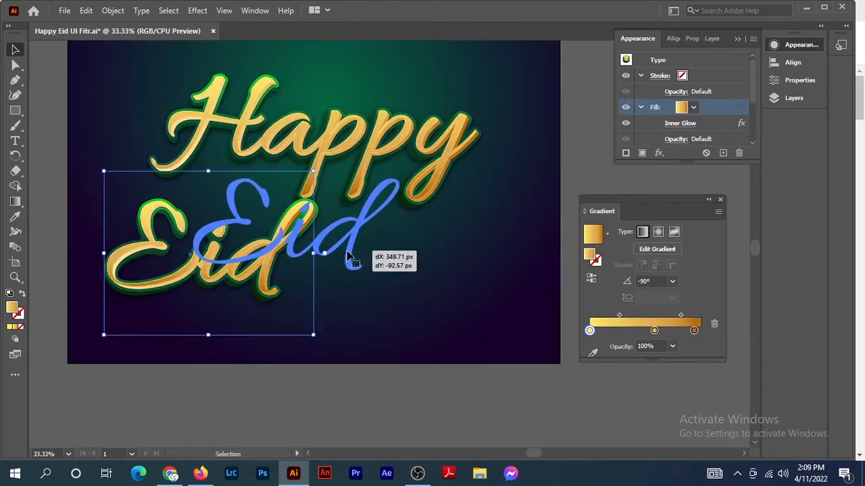
Step: Position the "Eid" text centred just beneath "Happy", with its letters tucked between the descenders
drag(344, 250, 302, 264)
drag(305, 224, 374, 219)
drag(385, 233, 373, 229)
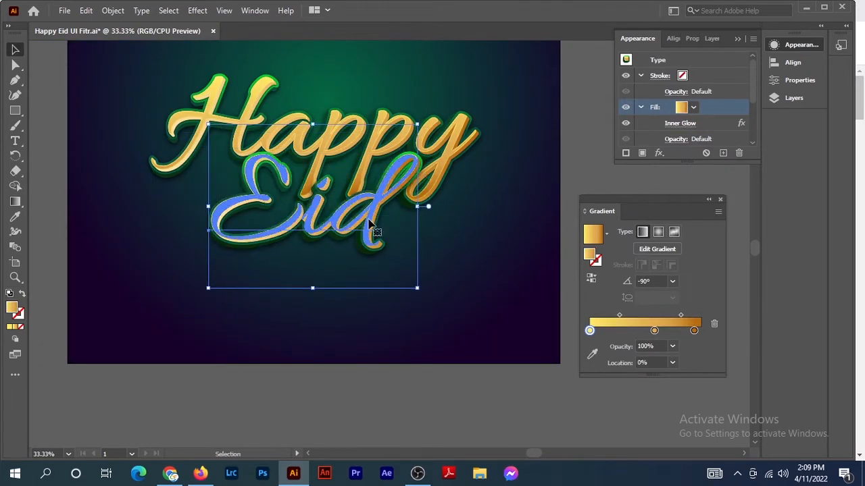
click(440, 333)
scroll(440, 333, down, 3)
scroll(442, 290, up, 3)
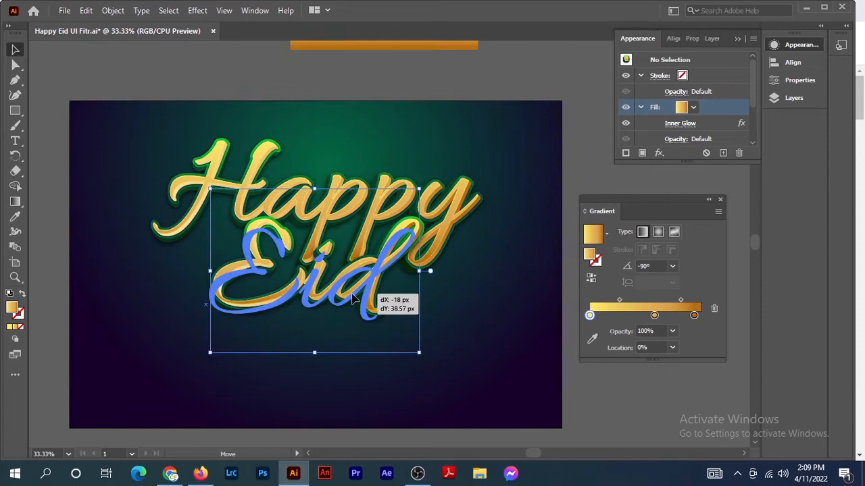
mouse_move(375, 290)
mouse_down()
mouse_move(300, 302)
mouse_move(353, 292)
mouse_move(369, 300)
mouse_up()
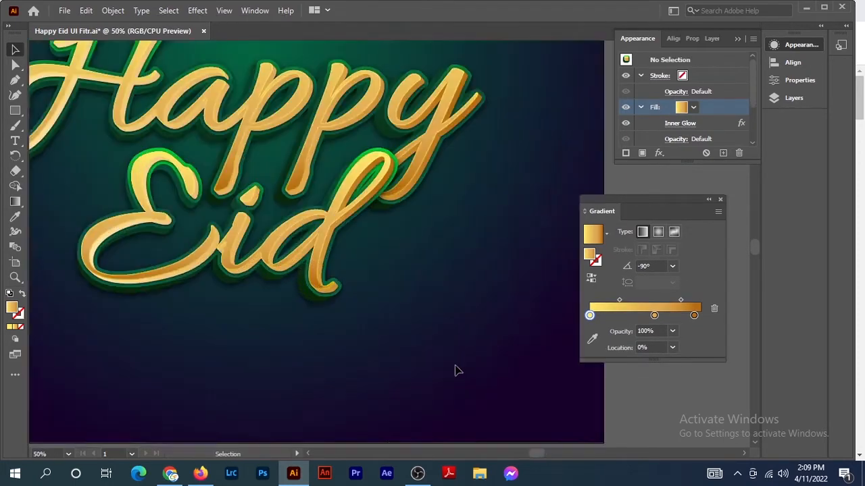
Step: Position the "ul fitr" text just beneath "Eid", shifted towards the right side of the design
scroll(455, 370, down, 1)
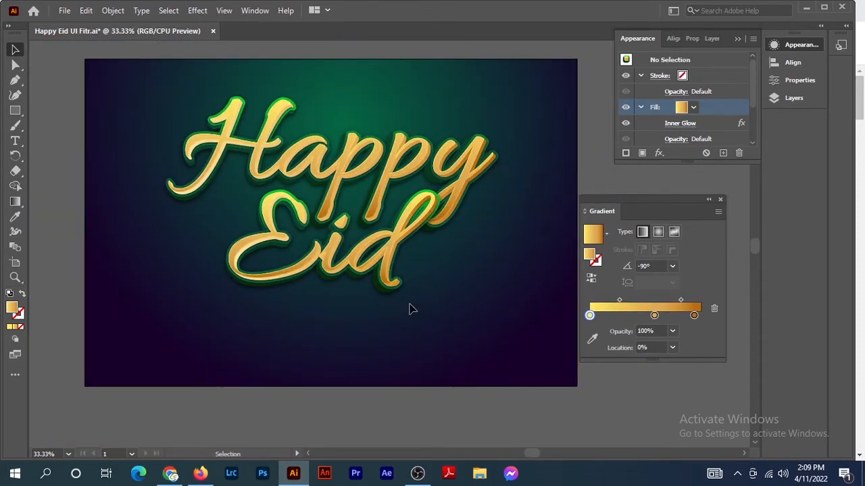
scroll(409, 309, up, 2)
drag(418, 328, 371, 405)
drag(345, 395, 446, 392)
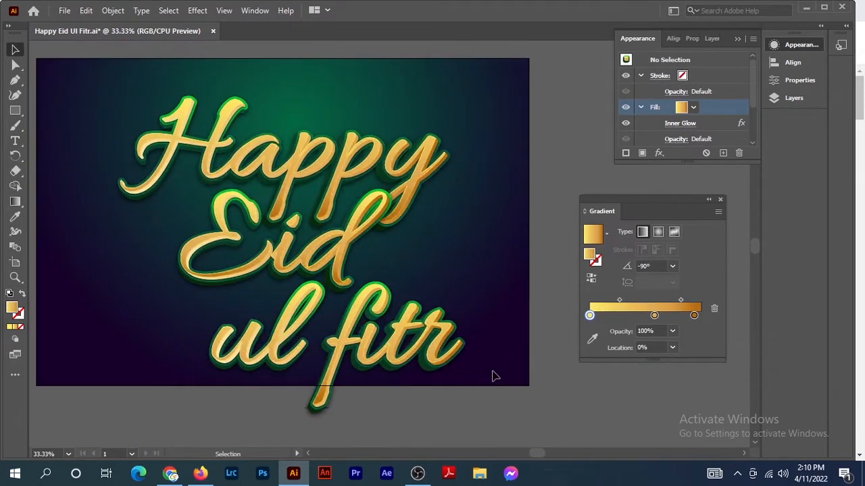
Step: Try replacing the initial "u" of "ul fitr" with a capital "U", and undo that edit
double_click(254, 369)
key(BackSpace)
text(U)
key(ctrl+z)
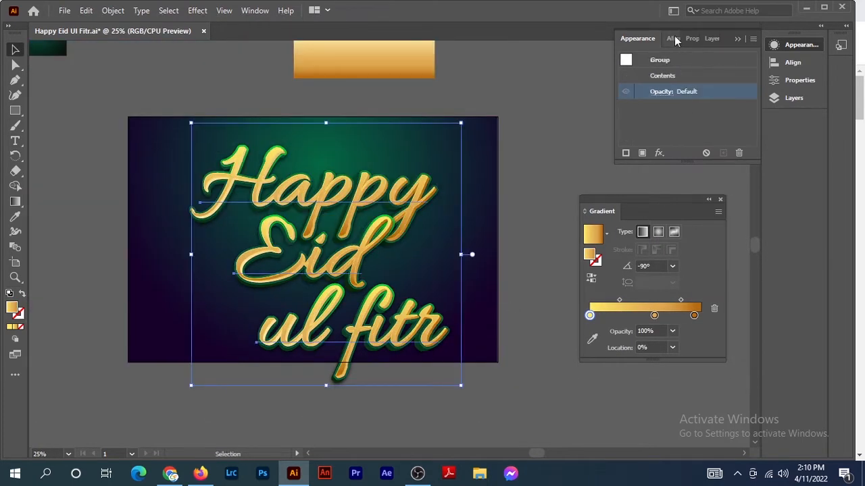
Step: Centre the grouped "Happy", "Eid" and "ul fitr" text horizontally and vertically on the artboard
click(673, 38)
click(648, 72)
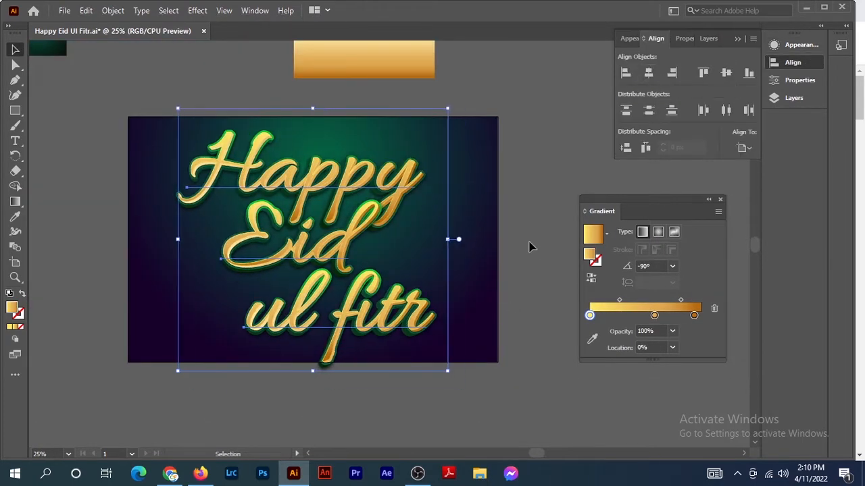
drag(530, 247, 542, 219)
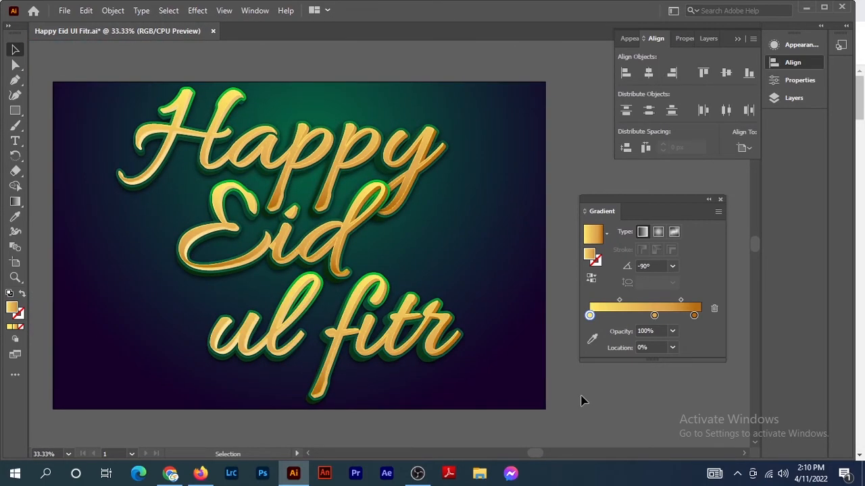
Step: Unlock all objects and duplicate Artboard 1 together with its artwork to the right of the original
key(ctrl+minus)
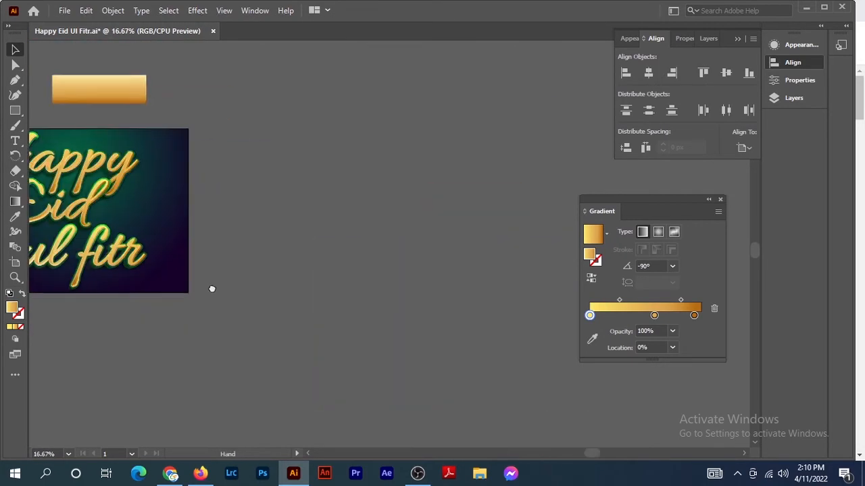
key(shift+o)
click(112, 10)
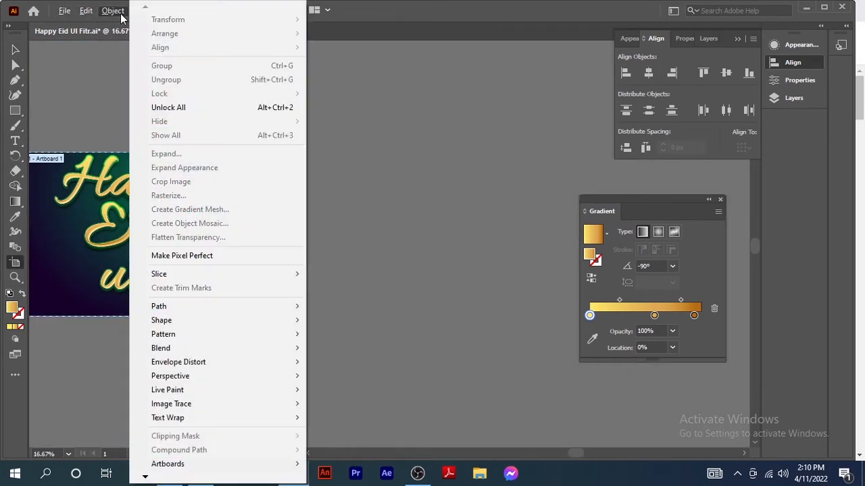
click(178, 111)
drag(148, 236, 417, 235)
key(v)
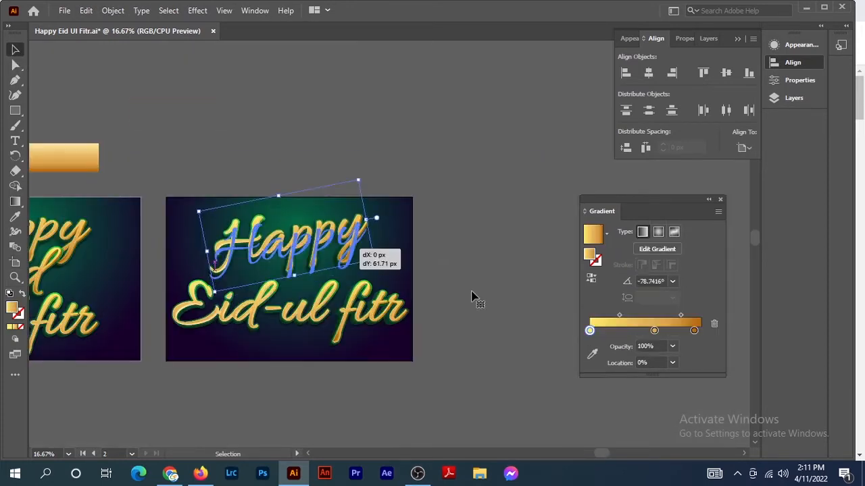
Step: Tilt the "Eid-ul fitr" line on the second artboard counterclockwise so it follows the slant of "Happy"
click(471, 295)
click(405, 318)
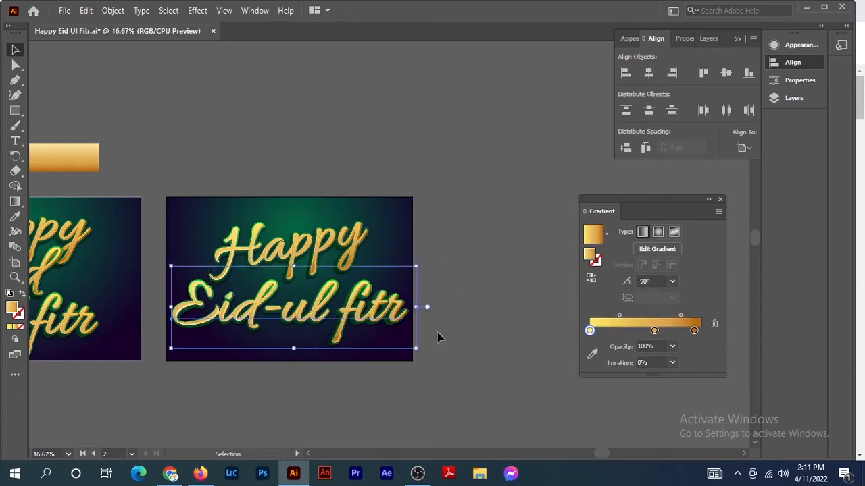
drag(422, 356, 457, 332)
key(ctrl+z)
scroll(450, 336, up, 1)
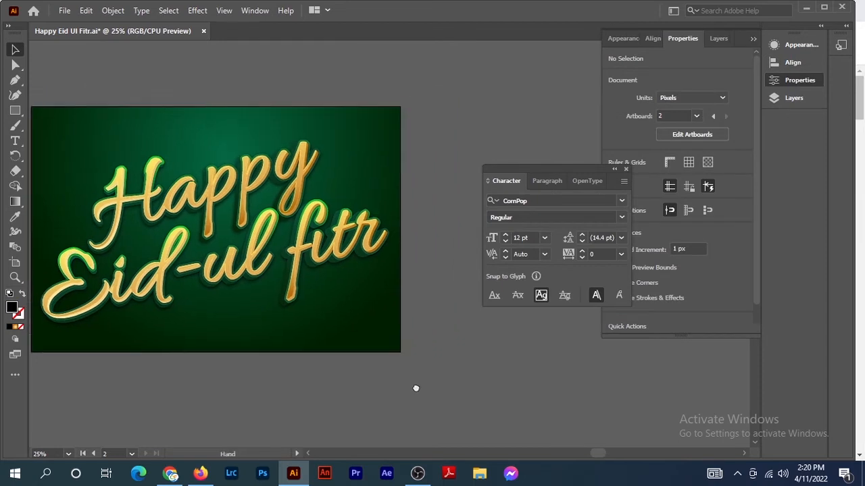
Step: Draw a black circle about 905 px in diameter on the empty canvas above the second artboard
scroll(415, 389, down, 1)
drag(432, 384, 251, 384)
click(16, 111)
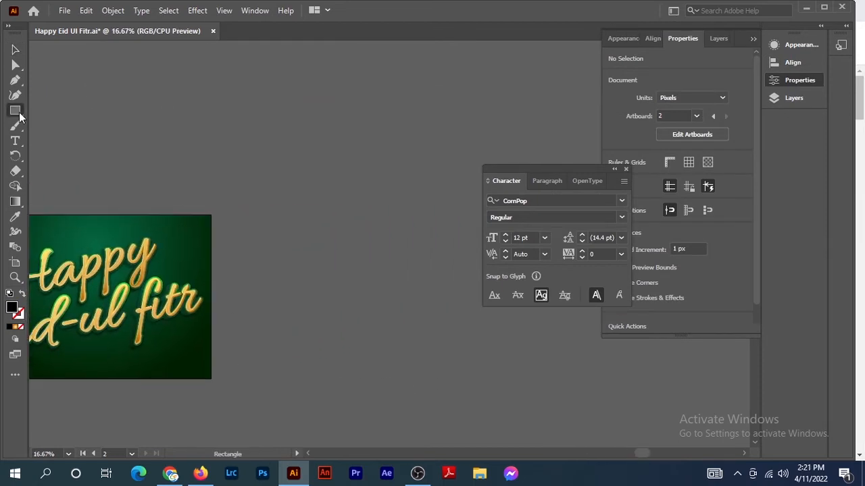
right_click(19, 116)
click(74, 128)
mouse_move(204, 110)
mouse_down()
mouse_move(273, 191)
mouse_move(284, 186)
mouse_move(260, 165)
mouse_up()
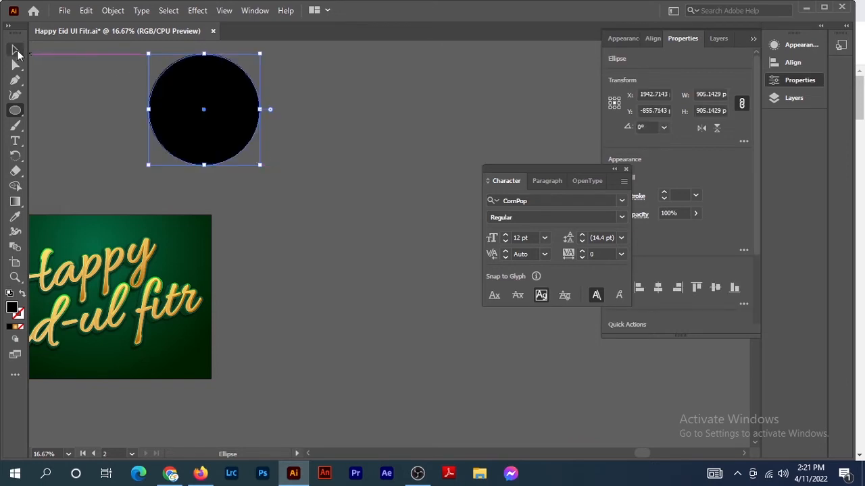
Step: Duplicate the circle with a slight offset, carve out a crescent with the Shape Builder and fill it with the gold linear gradient
click(17, 54)
drag(352, 169, 321, 251)
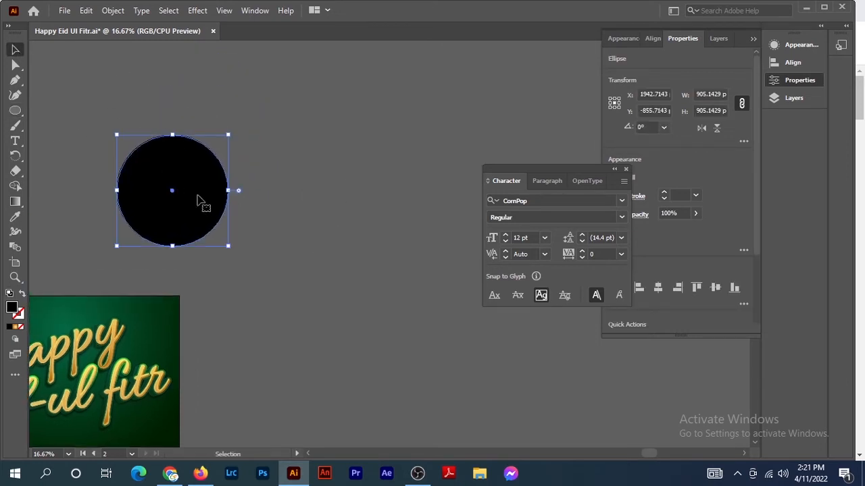
drag(200, 204, 247, 210)
key(shift+m)
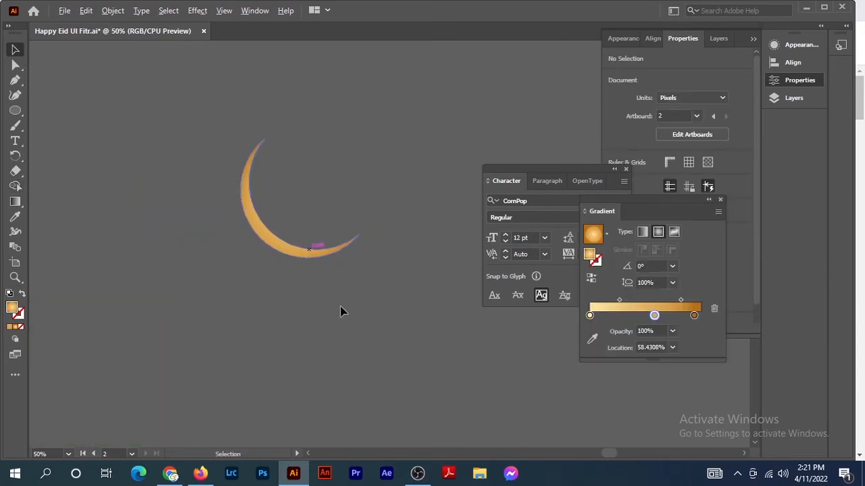
key(v)
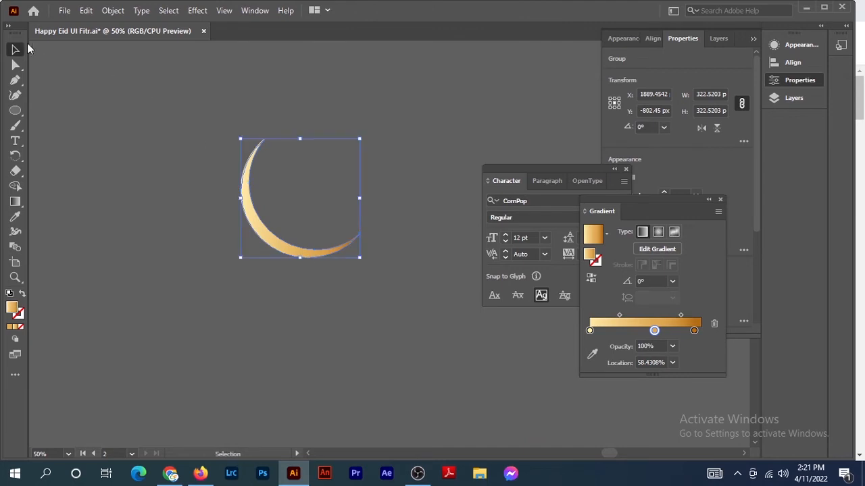
Step: Draw a five-pointed gold star about 62 px wide inside the crescent
click(116, 102)
drag(260, 233, 272, 243)
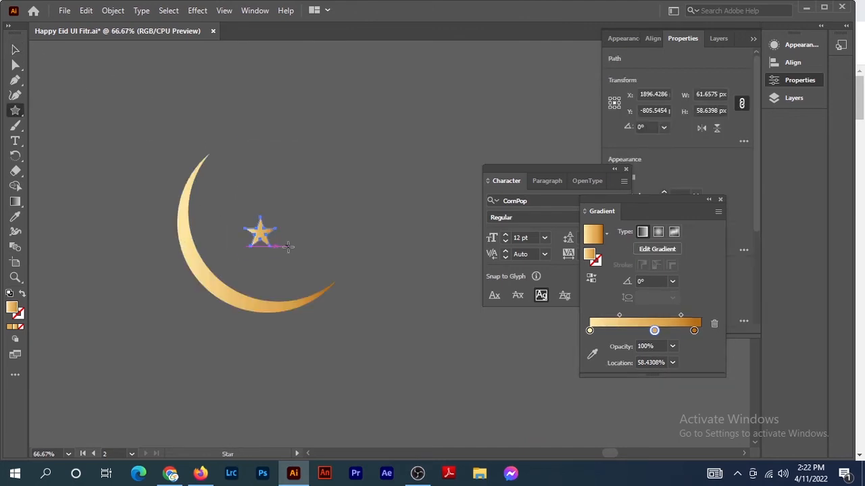
click(15, 49)
click(139, 162)
Step: Move the crescent and star to the upper-right corner of the second artboard and rotate them about 14° counterclockwise
key(ctrl+minus)
key(ctrl+minus)
key(ctrl+minus)
key(ctrl+minus)
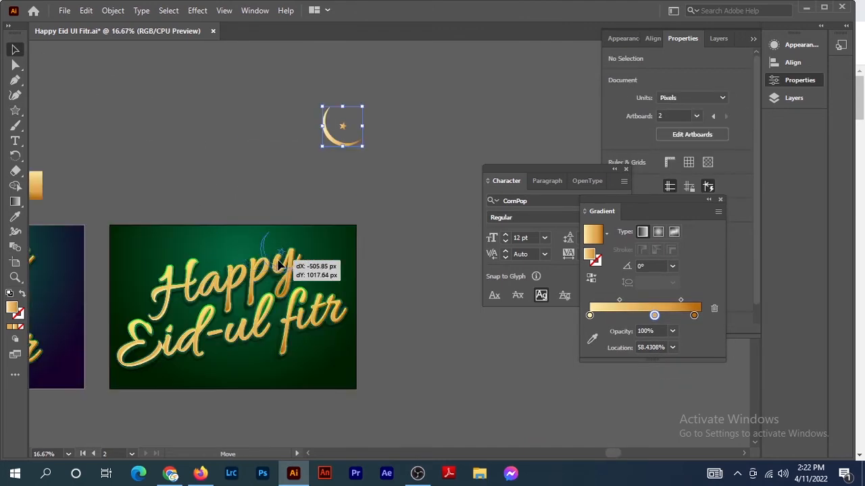
drag(330, 146, 317, 259)
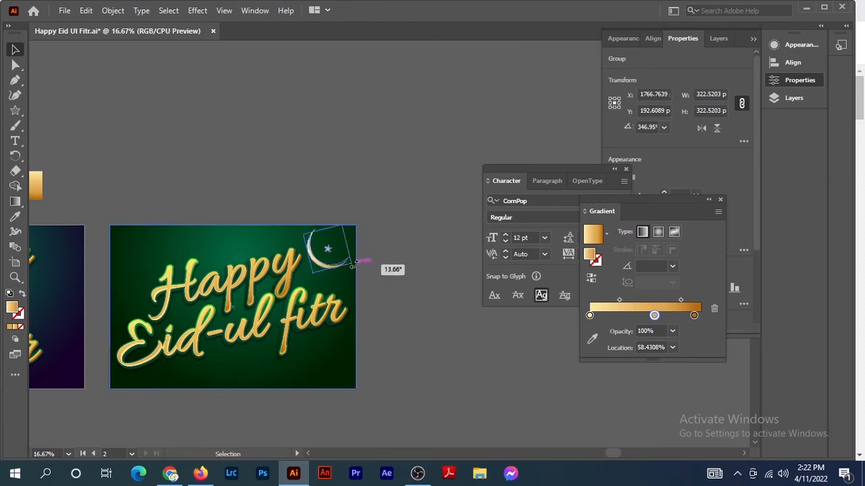
click(408, 272)
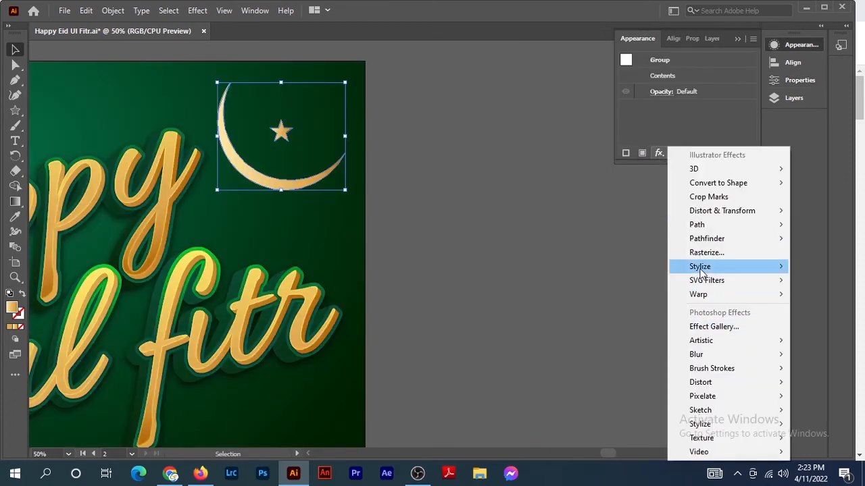
Step: Add a drop shadow to the crescent-and-star group with a 7 px Y offset and 10 px blur
mouse_move(701, 271)
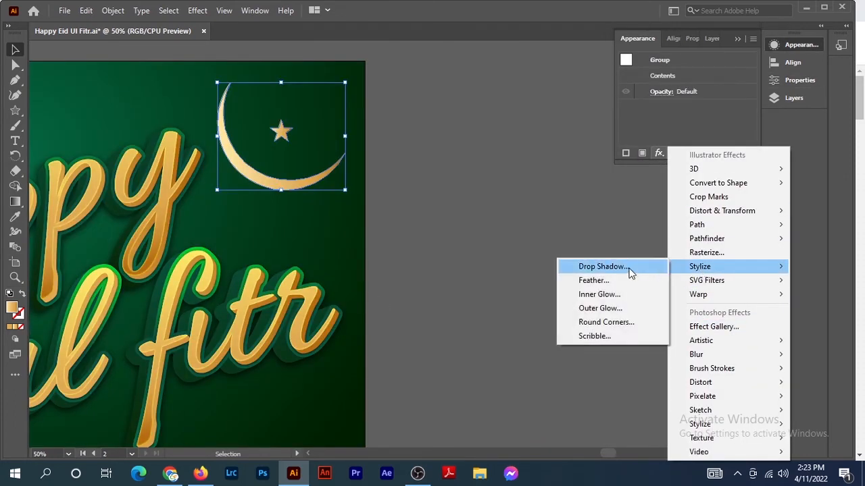
click(629, 271)
double_click(568, 303)
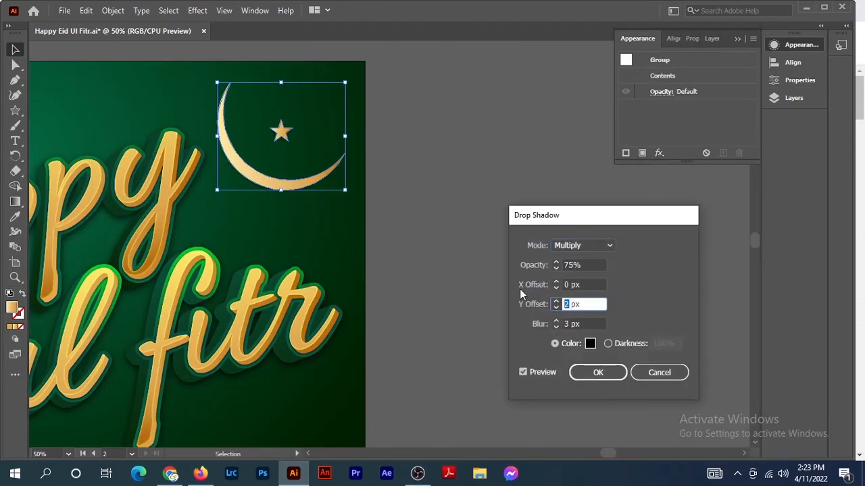
text(7)
double_click(569, 324)
text(10)
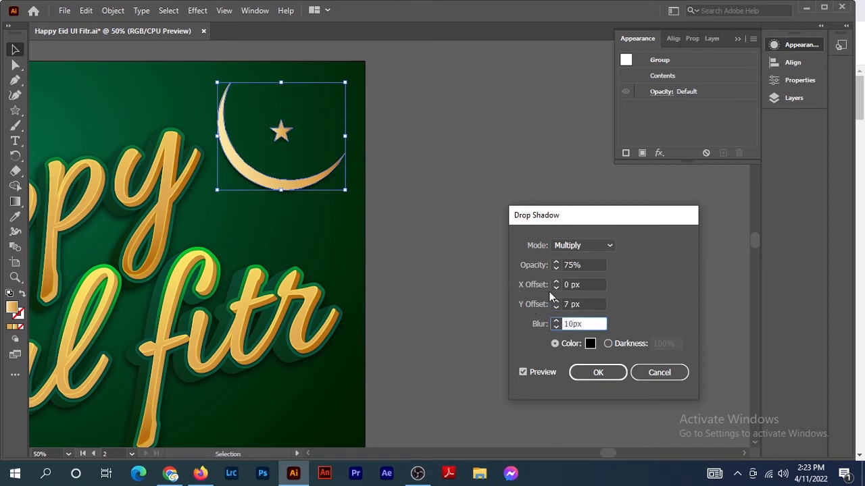
click(594, 248)
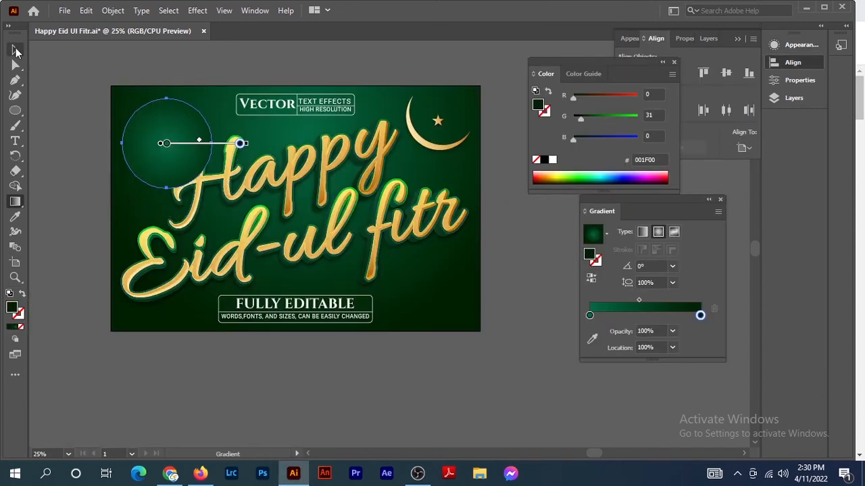
Step: Apply a Multiply drop shadow to the large green circle behind the text with 60% opacity, 7 px Y offset and 10 px blur
click(16, 50)
click(115, 147)
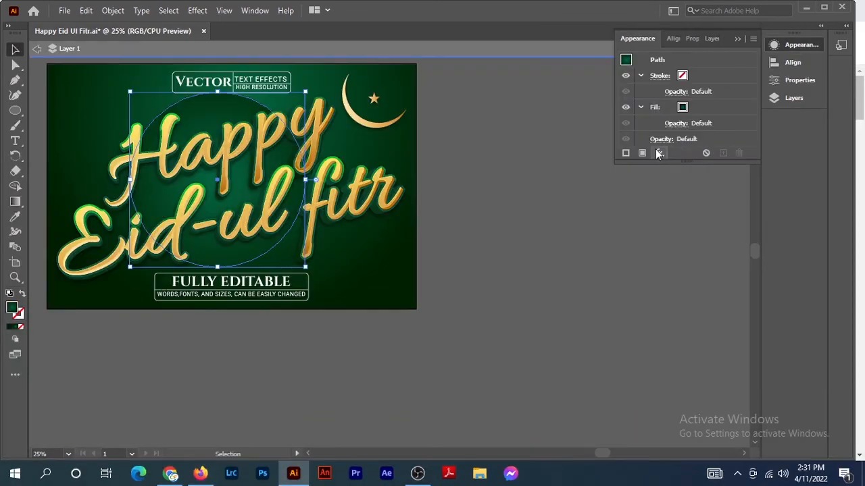
click(659, 152)
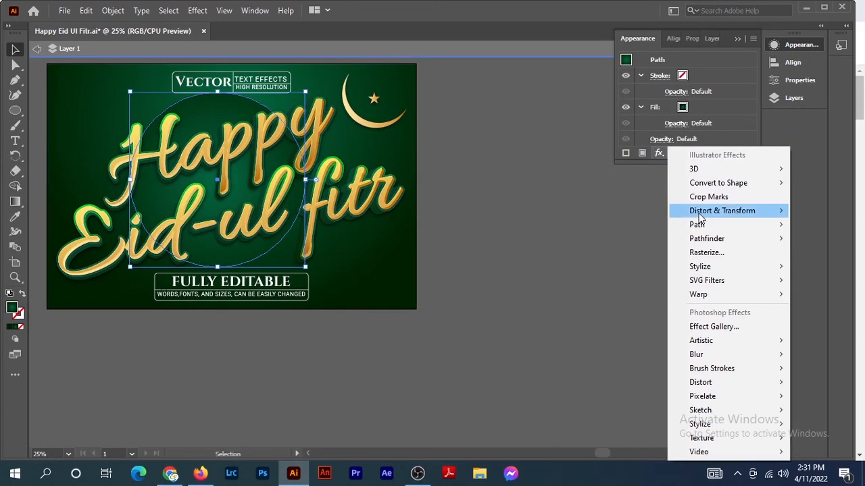
mouse_move(710, 266)
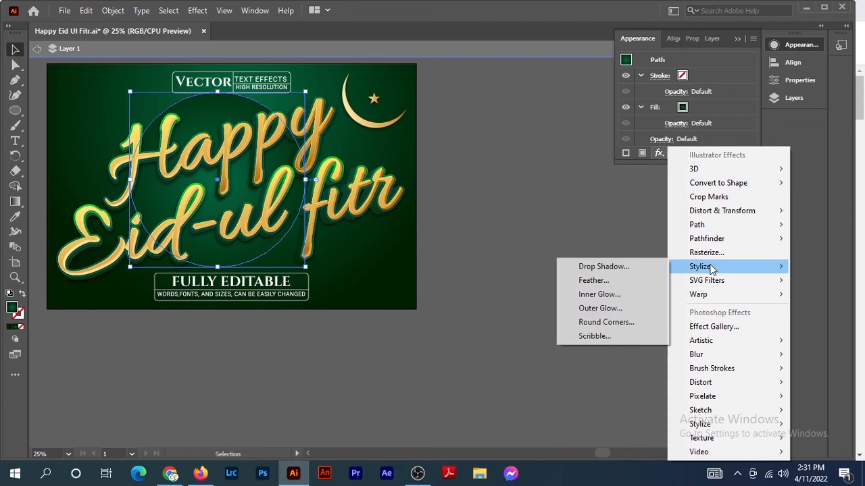
click(642, 269)
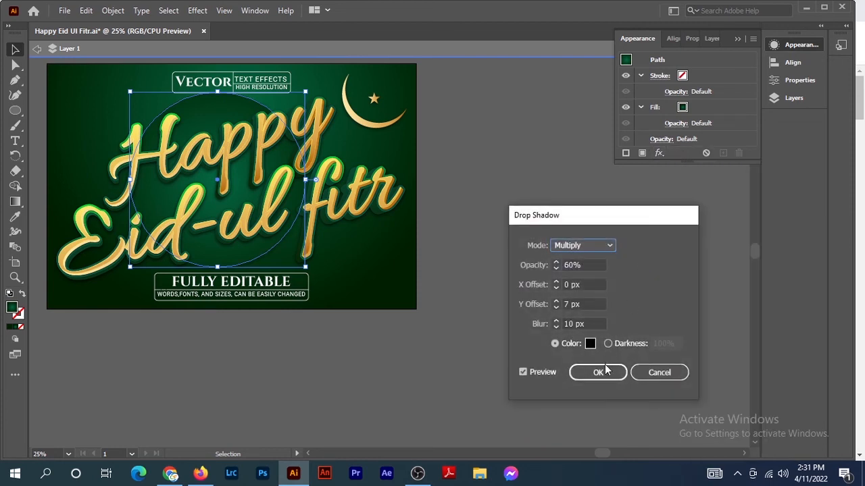
click(598, 372)
click(531, 305)
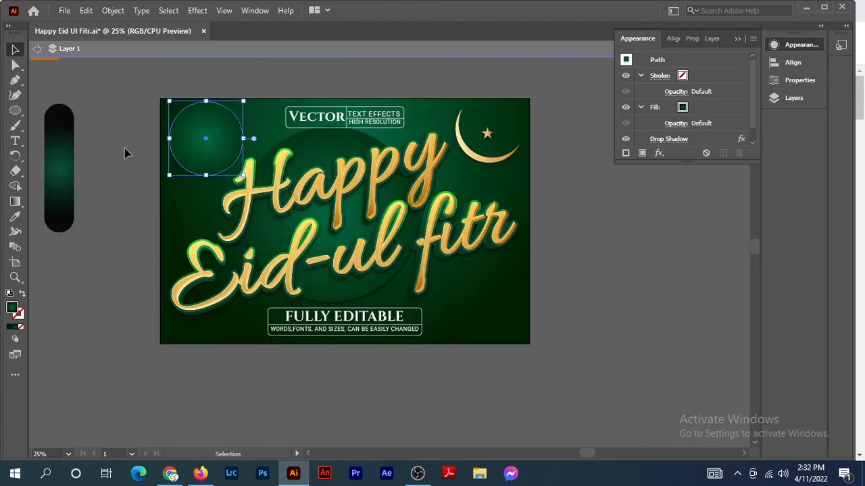
Step: Duplicate the small green circle from the artboard's upper-left corner into its lower-right corner and leave isolation mode
click(124, 148)
drag(226, 143, 528, 311)
drag(465, 389, 500, 314)
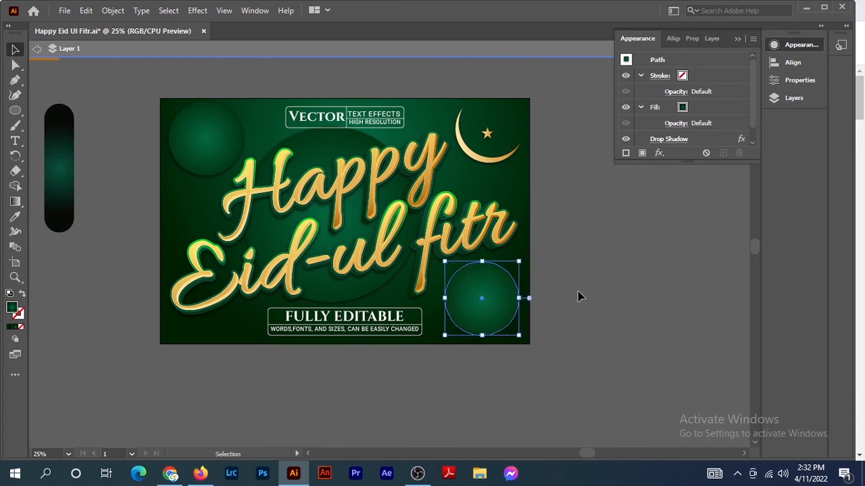
click(574, 301)
scroll(572, 302, up, 1)
drag(546, 288, 573, 305)
double_click(596, 257)
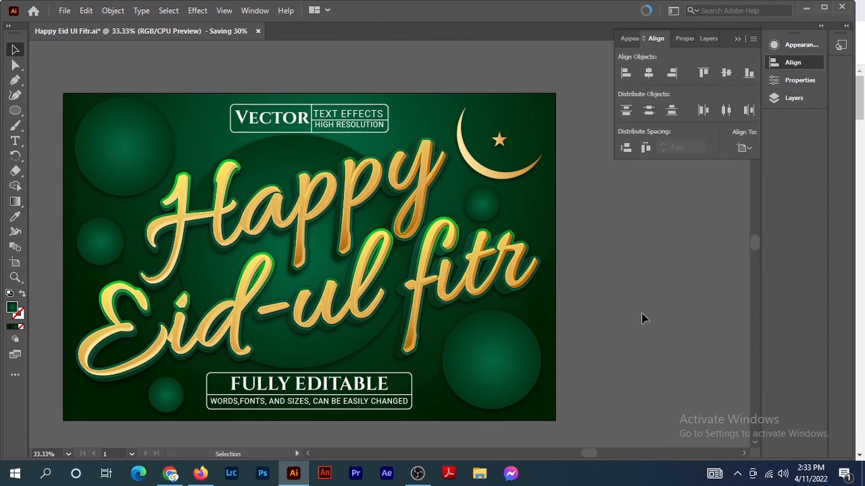
scroll(490, 291, down, 1)
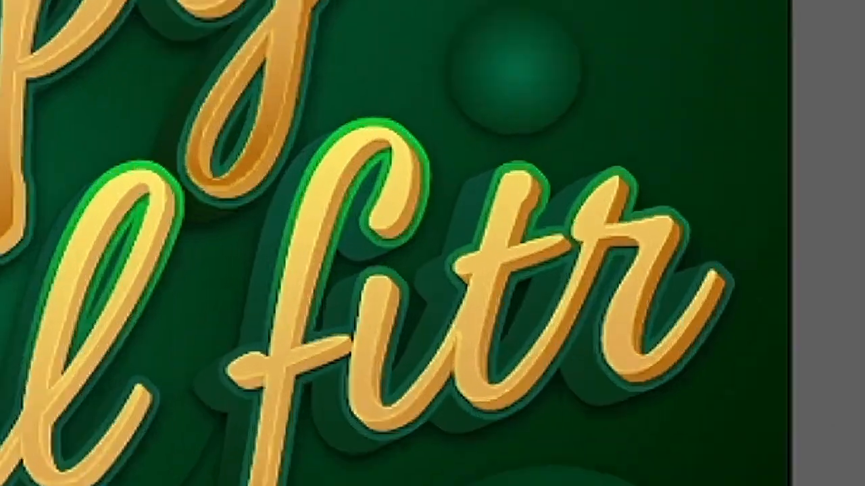